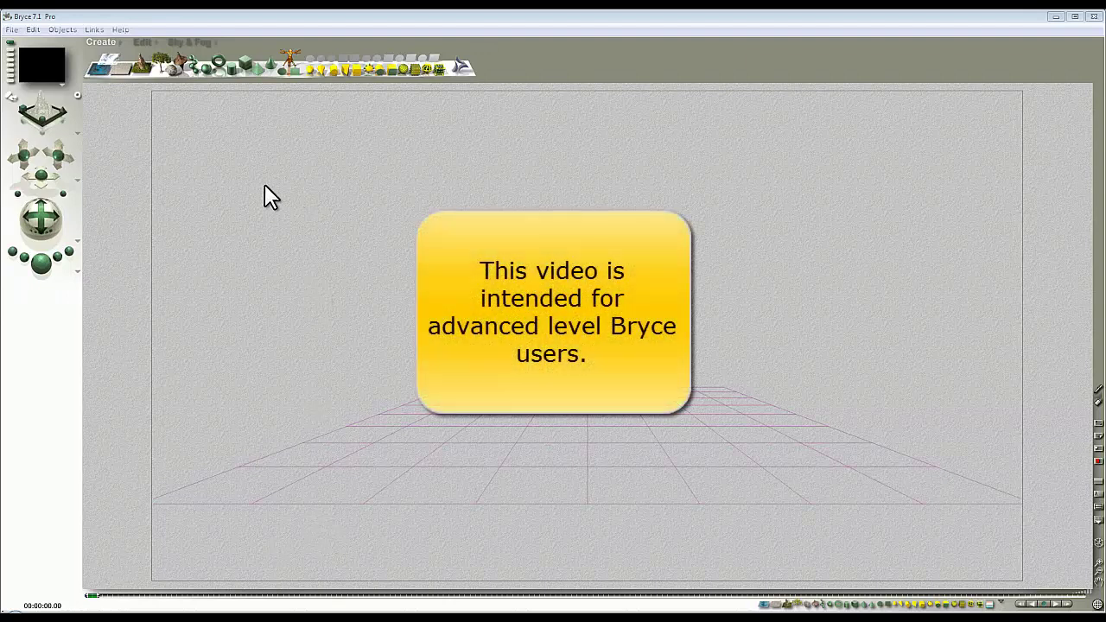
Step: Replace the ground plane with a cube enlarged to enclose the camera and landed at ground level
left_click(244, 63)
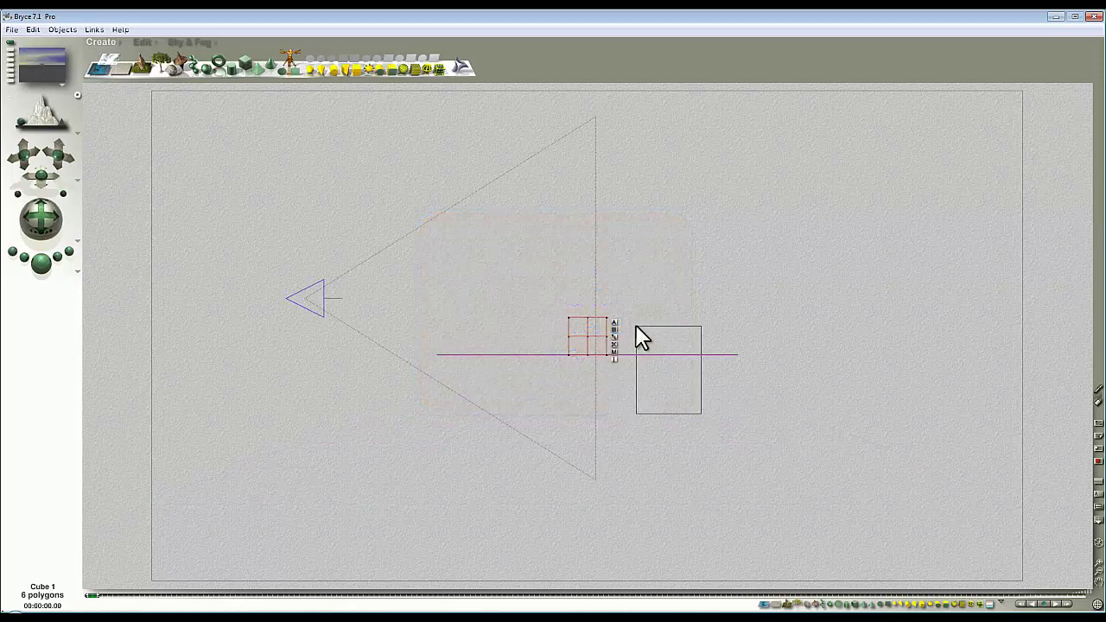
left_click(612, 406)
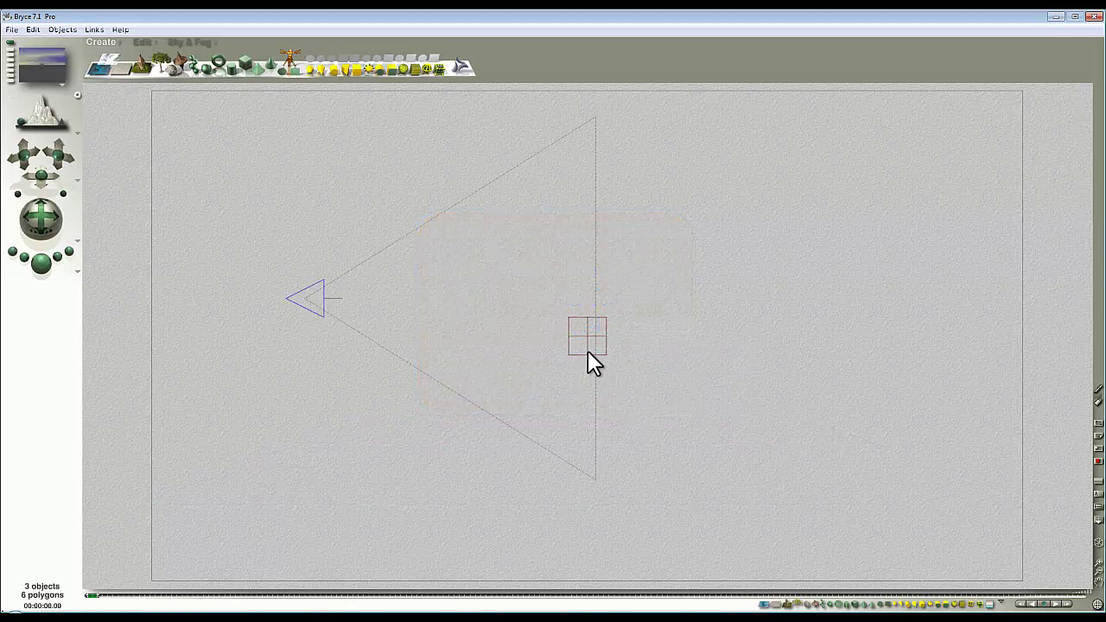
left_click(143, 43)
left_click_drag(140, 65, 537, 360)
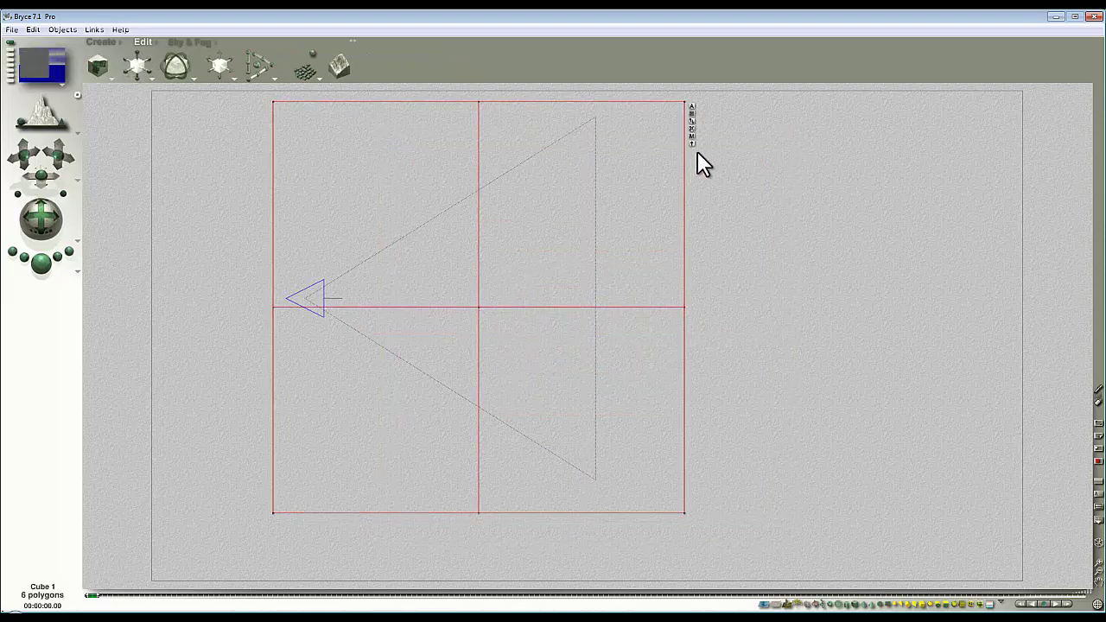
left_click(692, 144)
Step: Turn the perspective camera inside the cube so that it looks toward one of the room's corners
key("1")
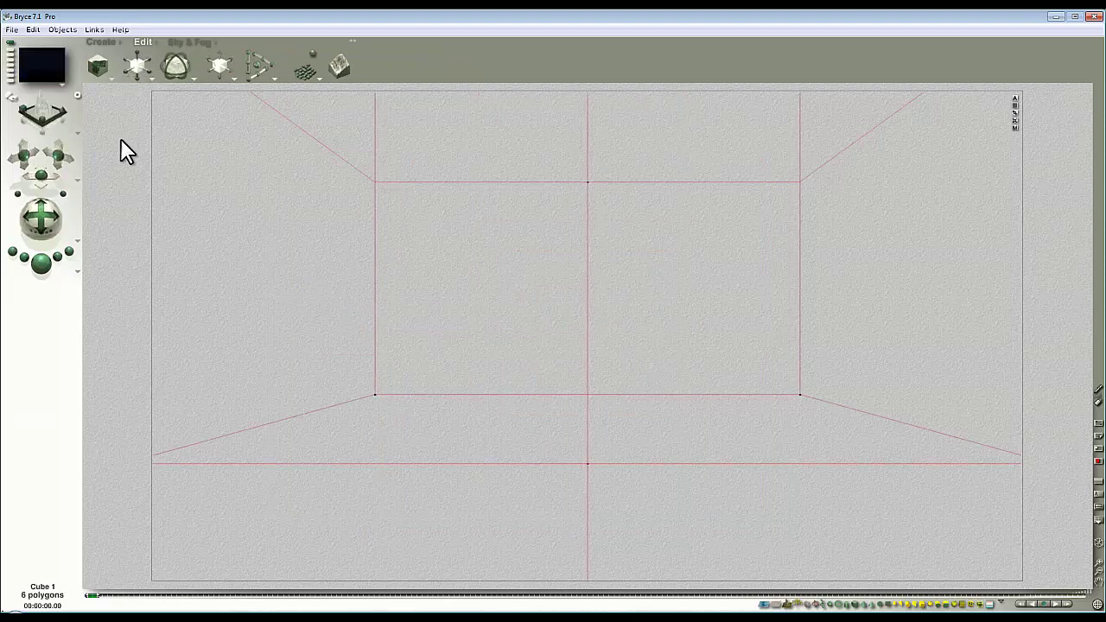
left_click_drag(58, 156, 56, 157)
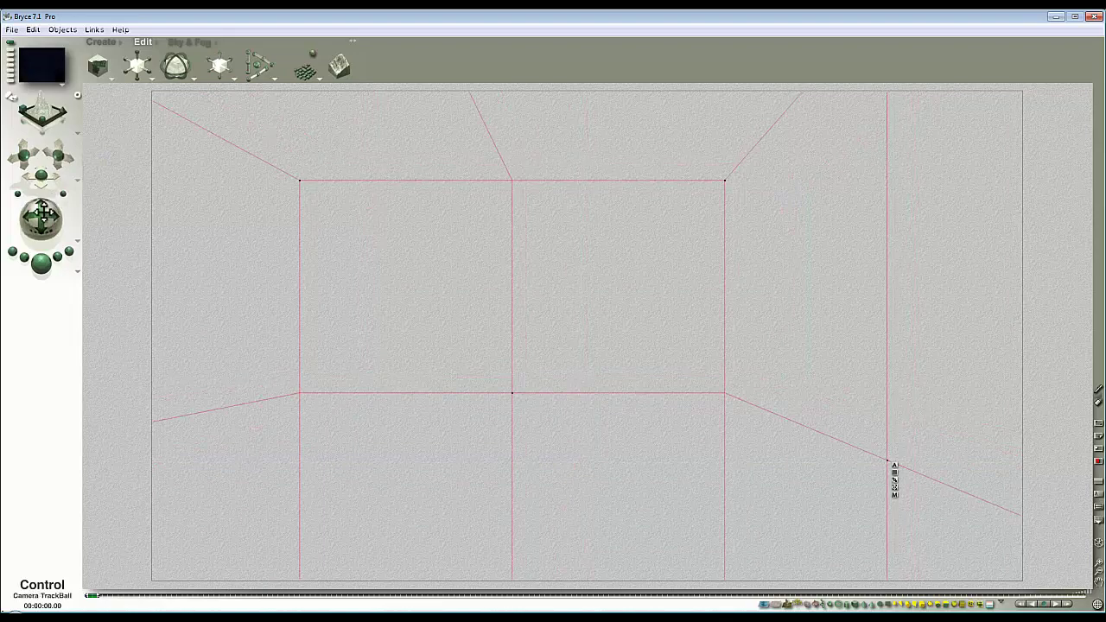
left_click_drag(40, 216, 40, 216)
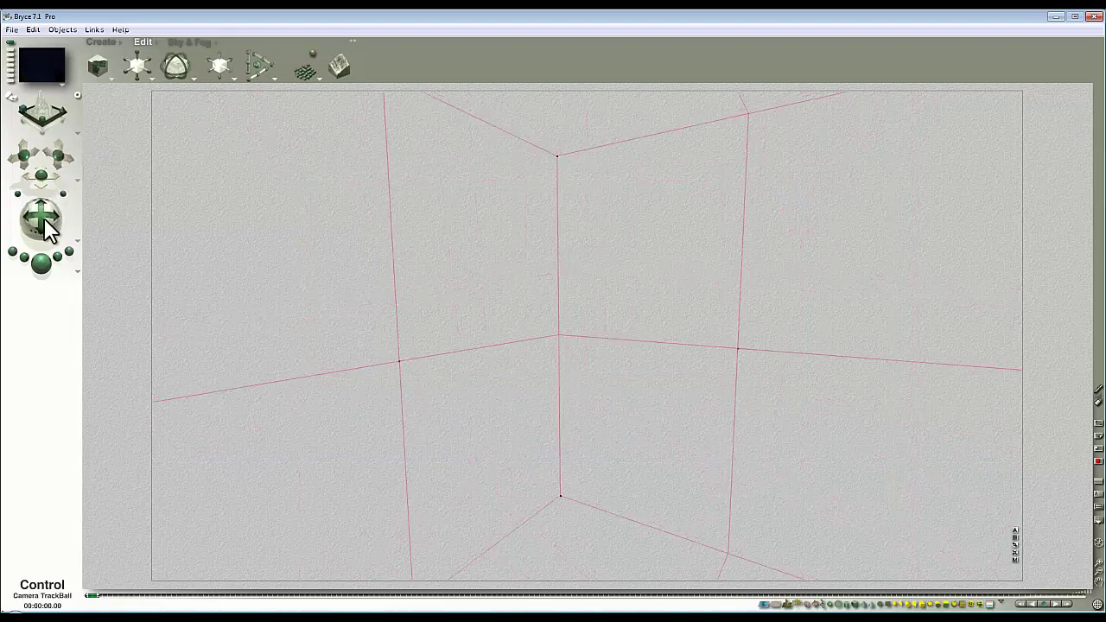
Step: Set the document aspect ratio to 1:1 and adjust the camera angle on the cube's corner
left_click(5, 65)
left_click(37, 53)
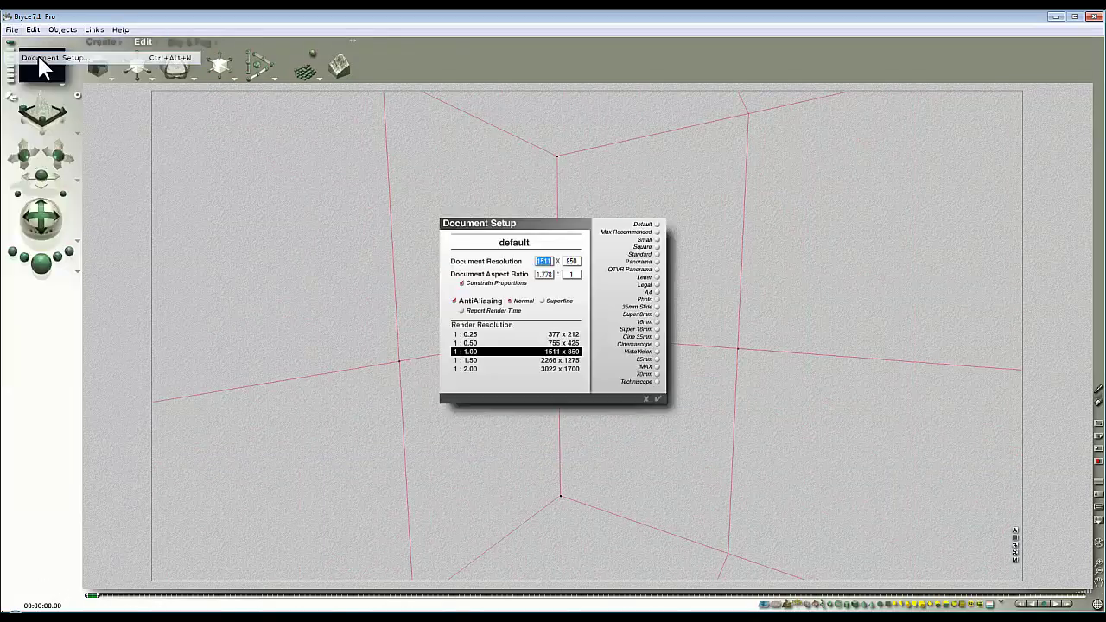
double_click(552, 273)
type("1")
left_click(657, 398)
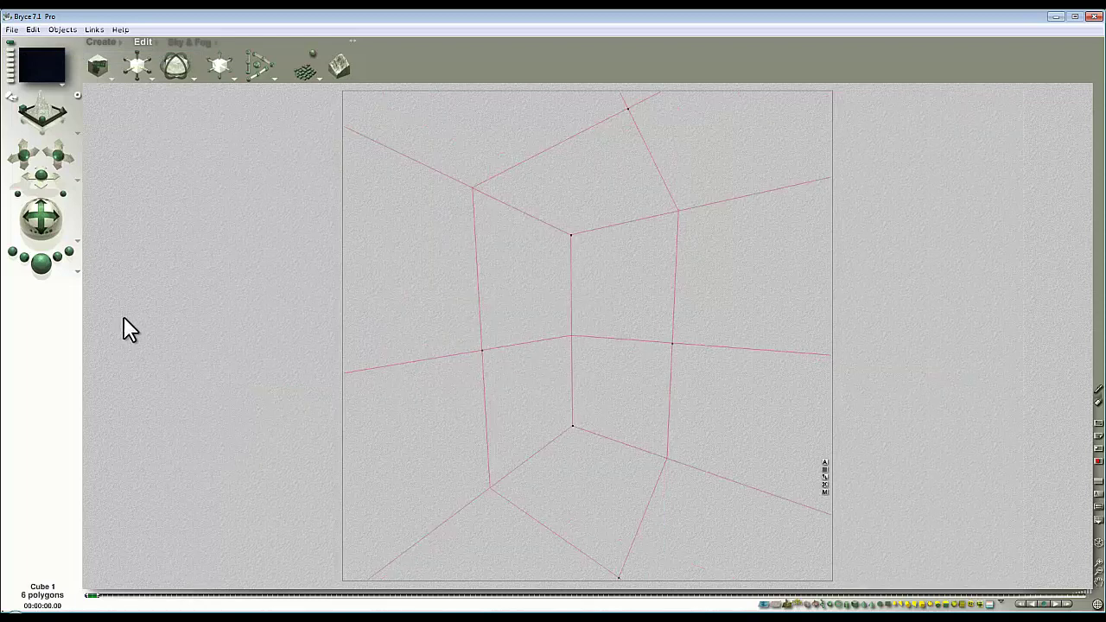
left_click_drag(40, 217, 64, 248)
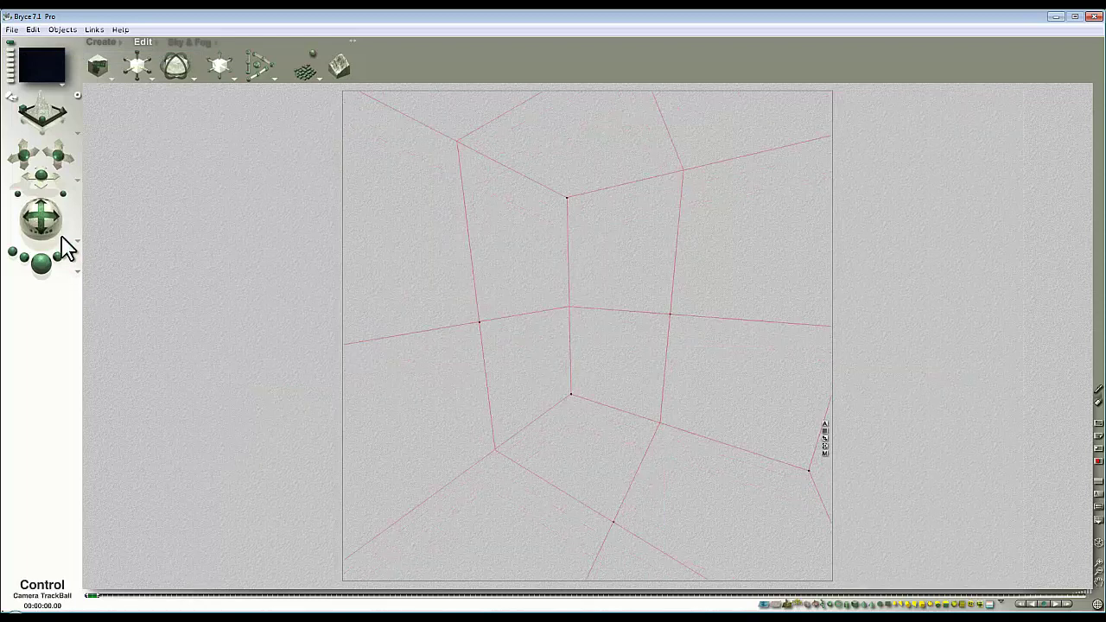
Step: Load the dragon_vrip04 model from the StanfordScans1 category of the Space project object library
left_click(120, 48)
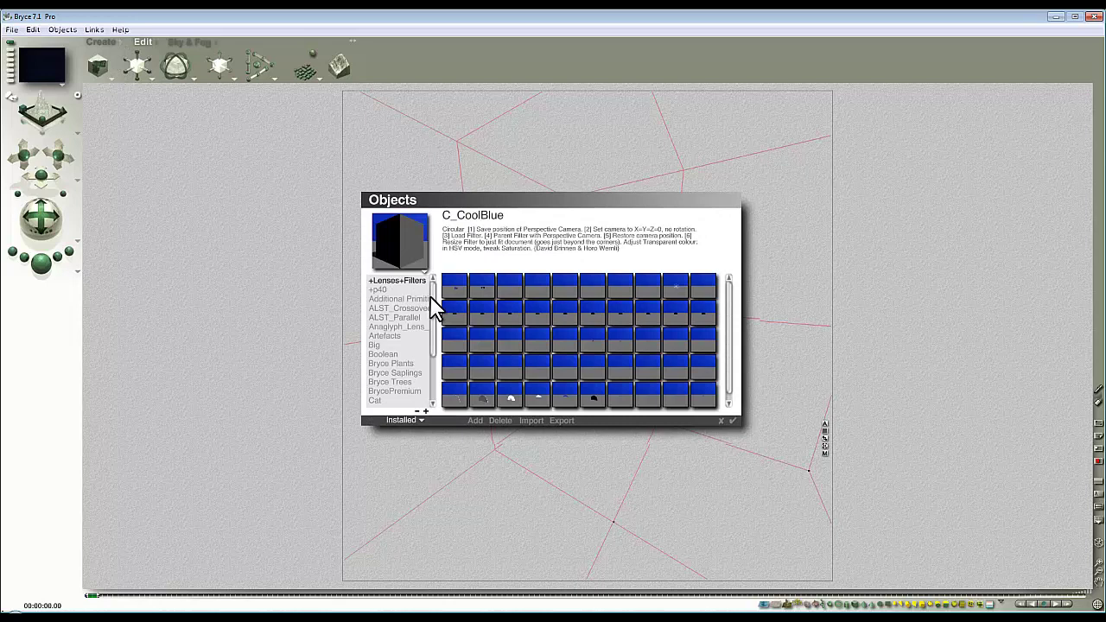
left_click(409, 420)
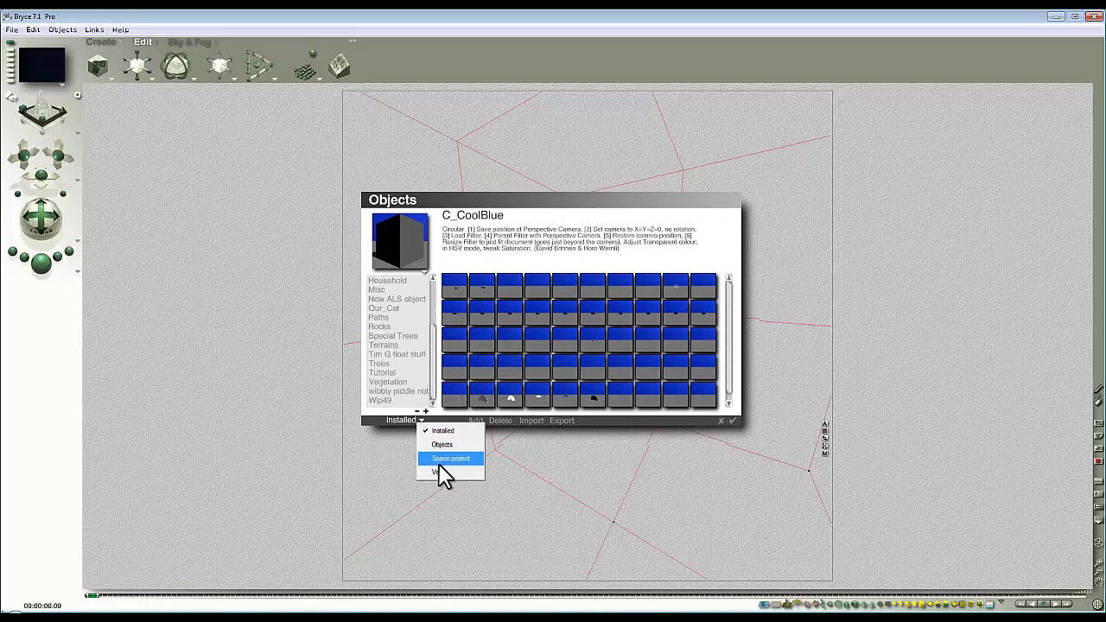
left_click(443, 460)
left_click(410, 372)
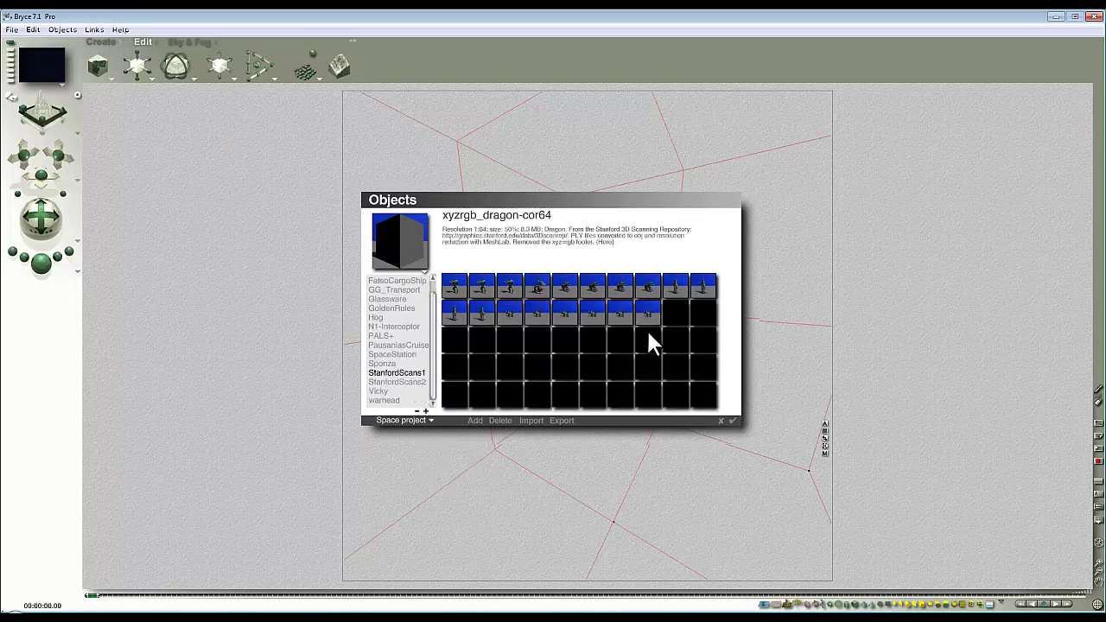
left_click(611, 287)
left_click(732, 420)
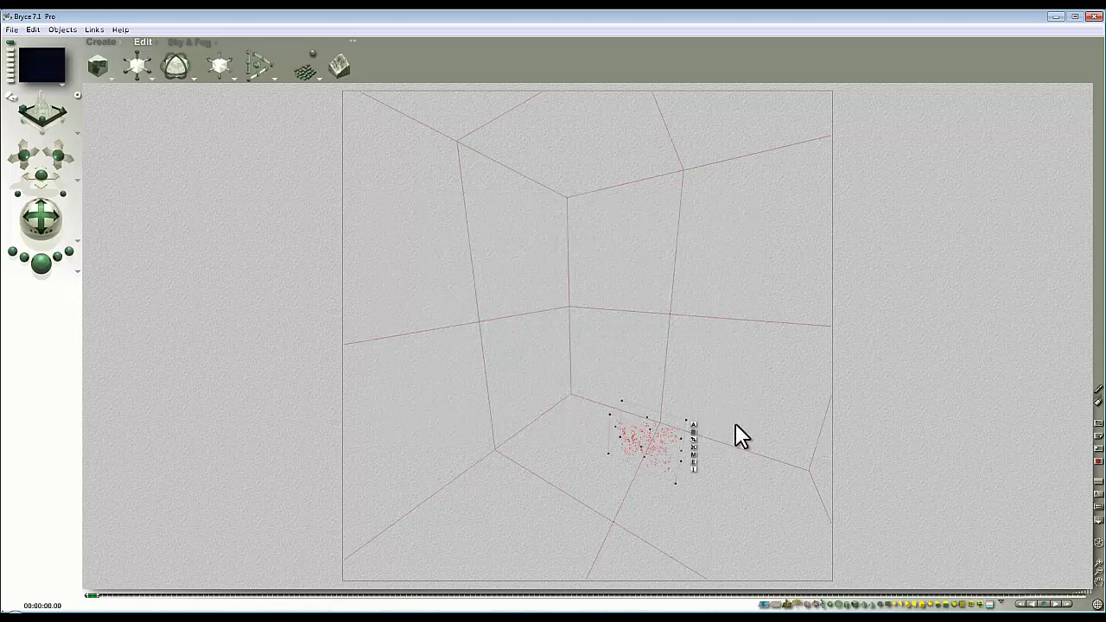
Step: Rotate the dragon about the world Y axis and enlarge it uniformly within the cube
left_click(177, 67)
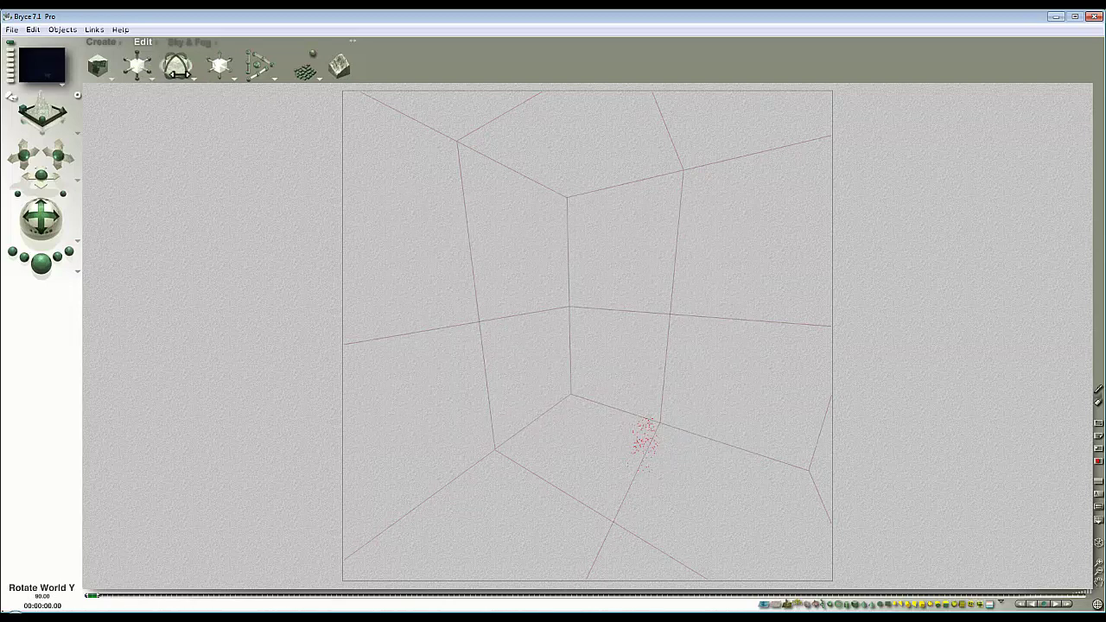
left_click_drag(177, 68, 138, 65)
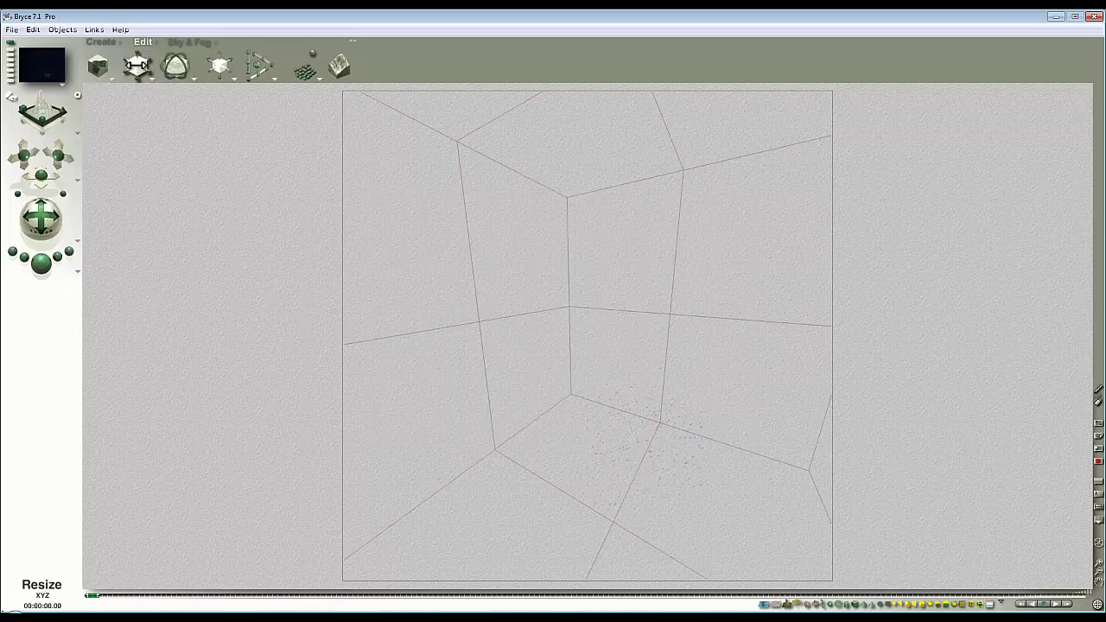
left_click_drag(630, 455, 588, 432)
Step: Land the enlarged dragon up onto the cube's floor and return to the camera view
key("3")
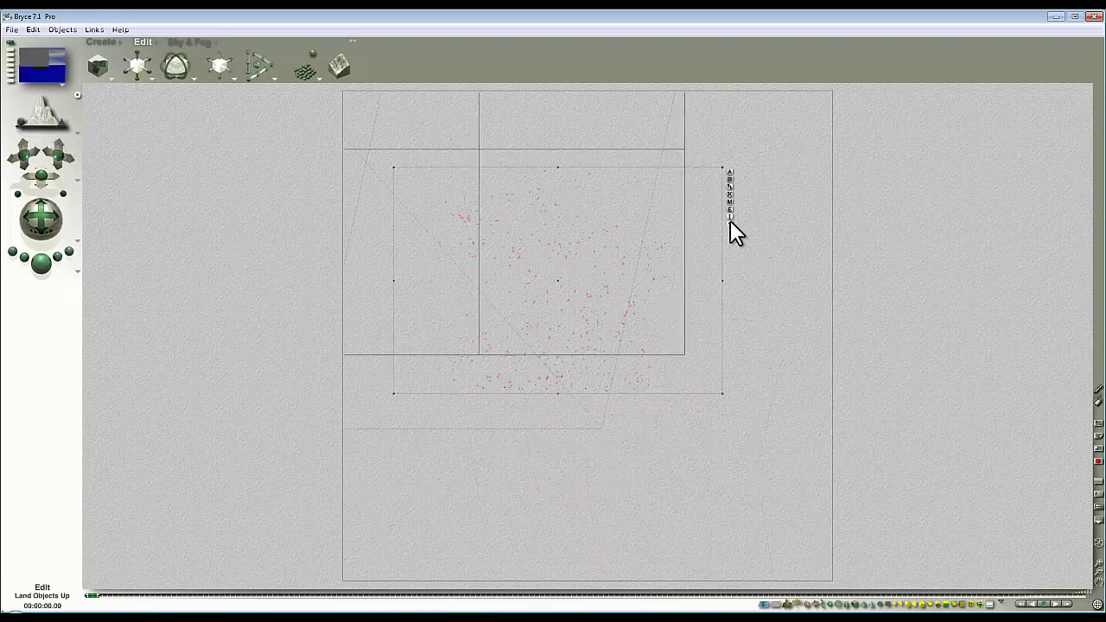
left_click(730, 222)
key("2")
key("Tab")
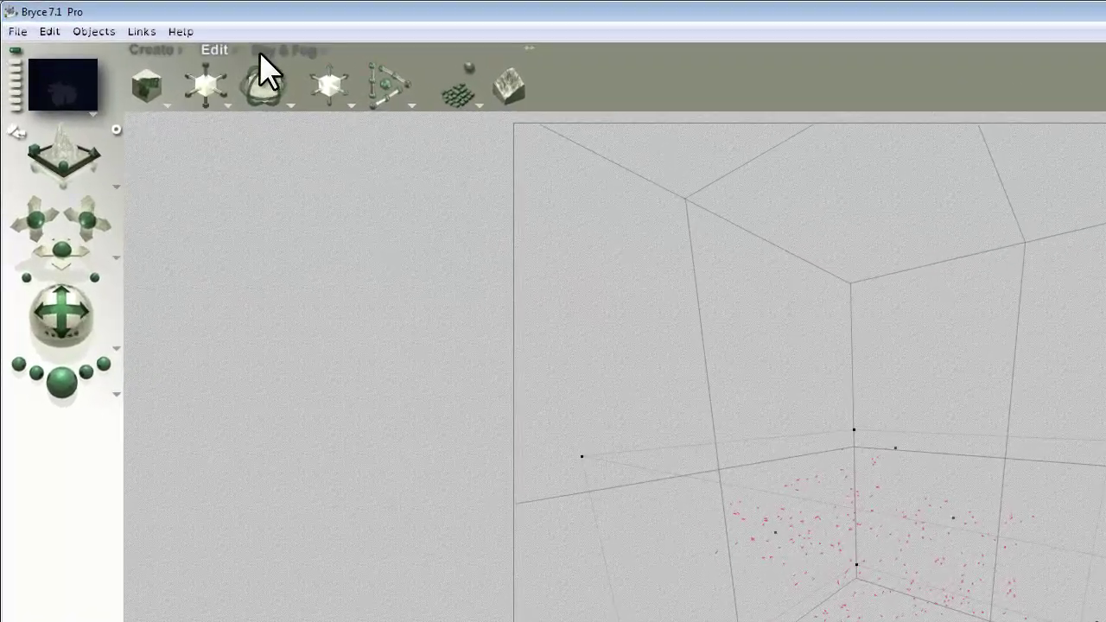
Step: Set the sky mode to Atmosphere Off and make the background colour black
left_click(262, 52)
left_click(159, 111)
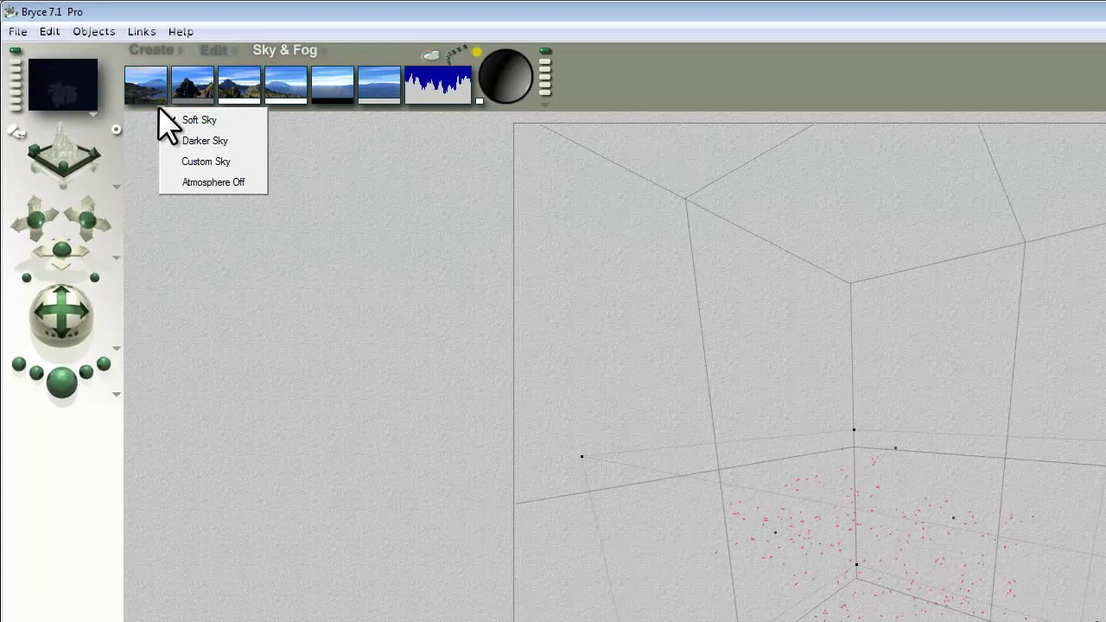
left_click(206, 182)
left_click_drag(158, 104, 345, 95)
left_click_drag(201, 104, 247, 111)
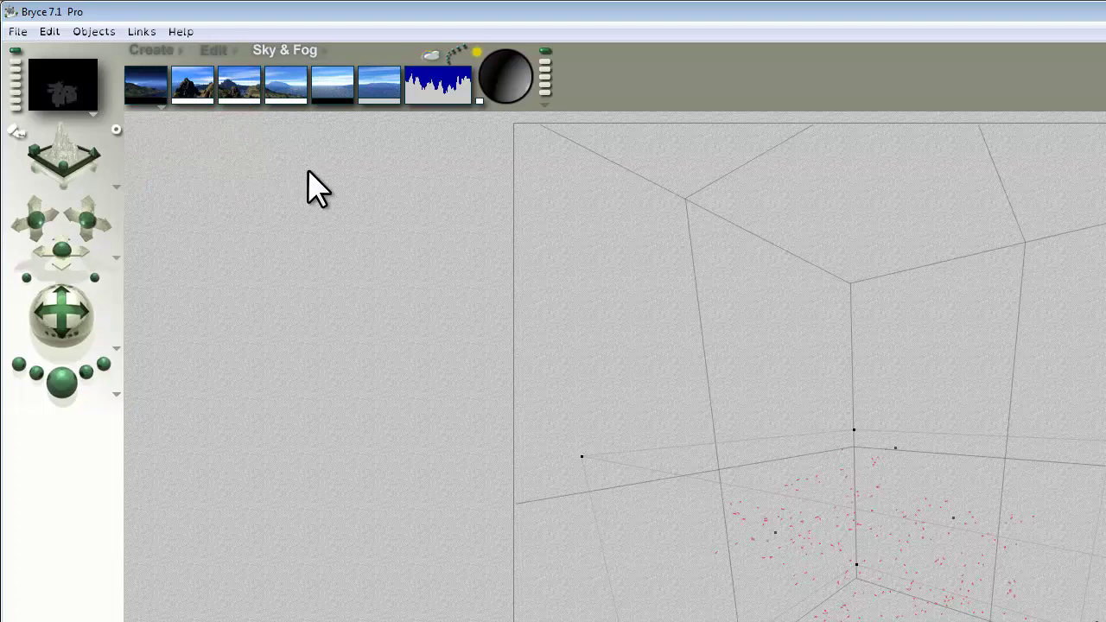
Step: Test-render the dragon in the cube and return to the wireframe view
left_click(47, 294)
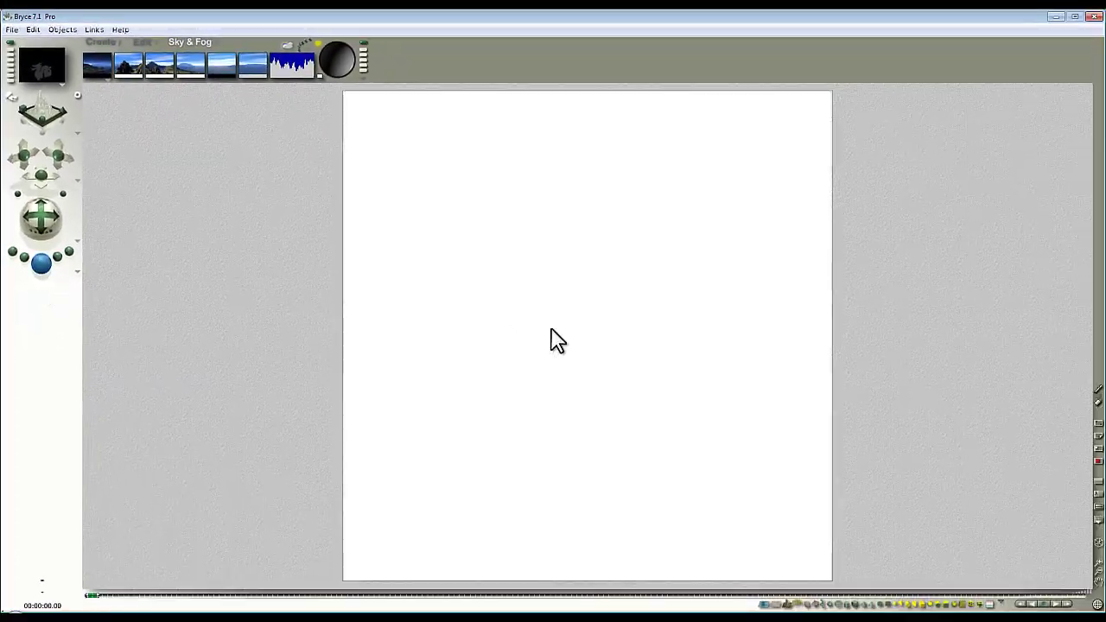
left_click(708, 433)
right_click(626, 375)
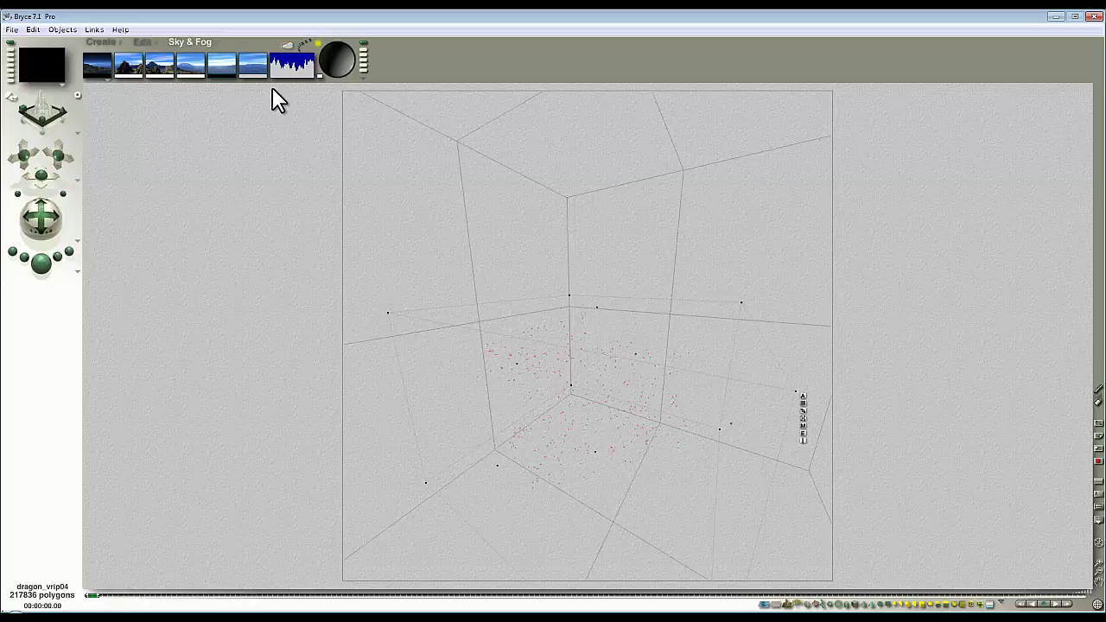
Step: Disable the sun light in the Sky Lab and check the scene with a test render
left_click(294, 57)
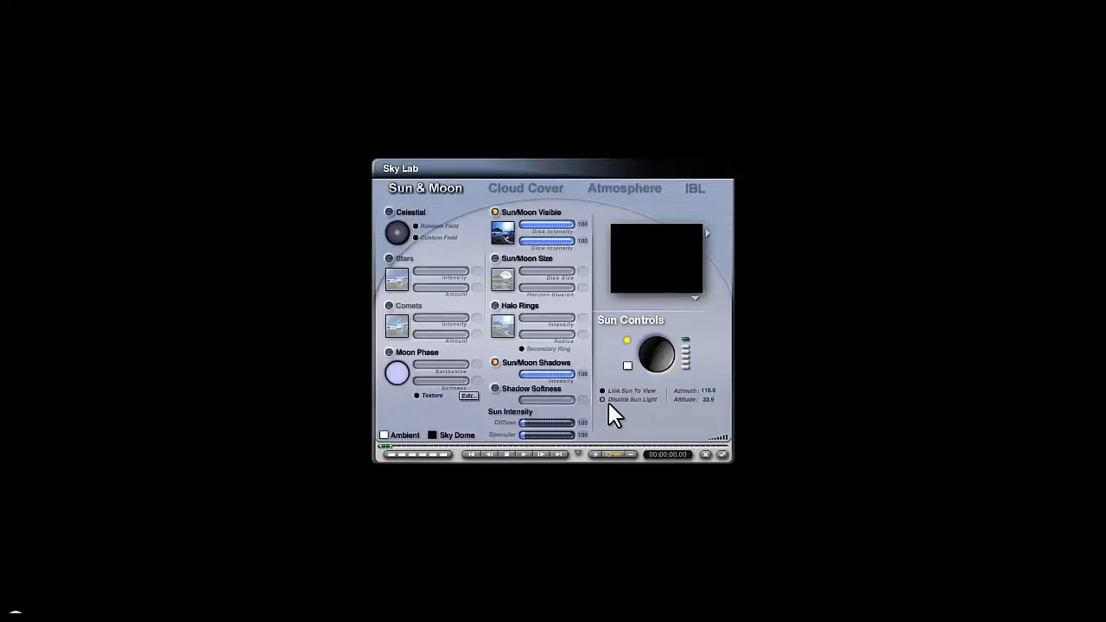
left_click(722, 454)
left_click(41, 263)
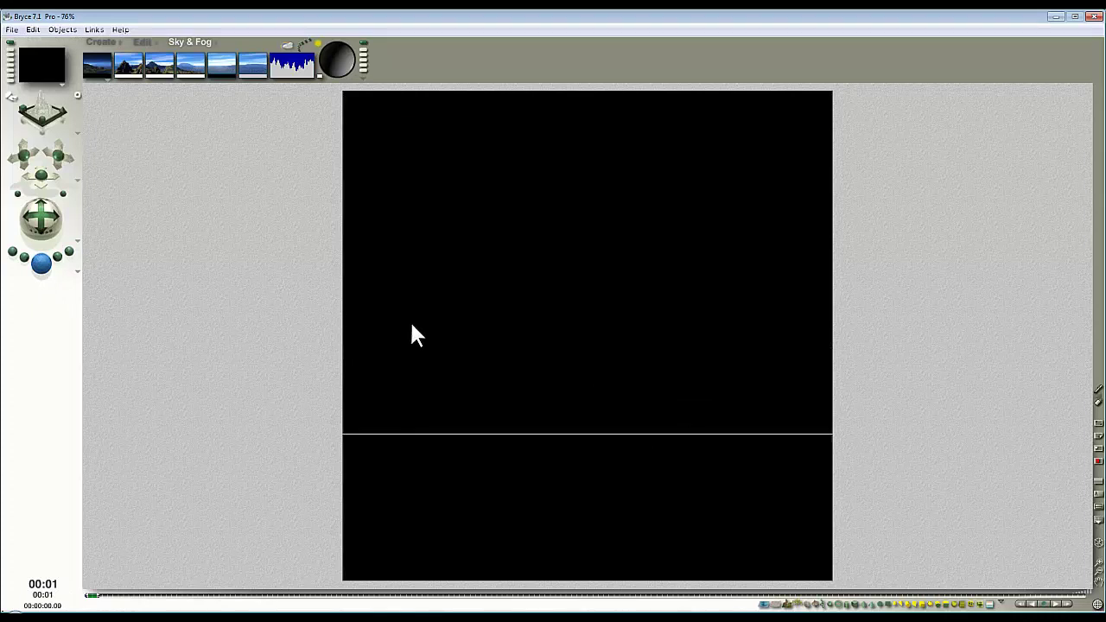
left_click(624, 390)
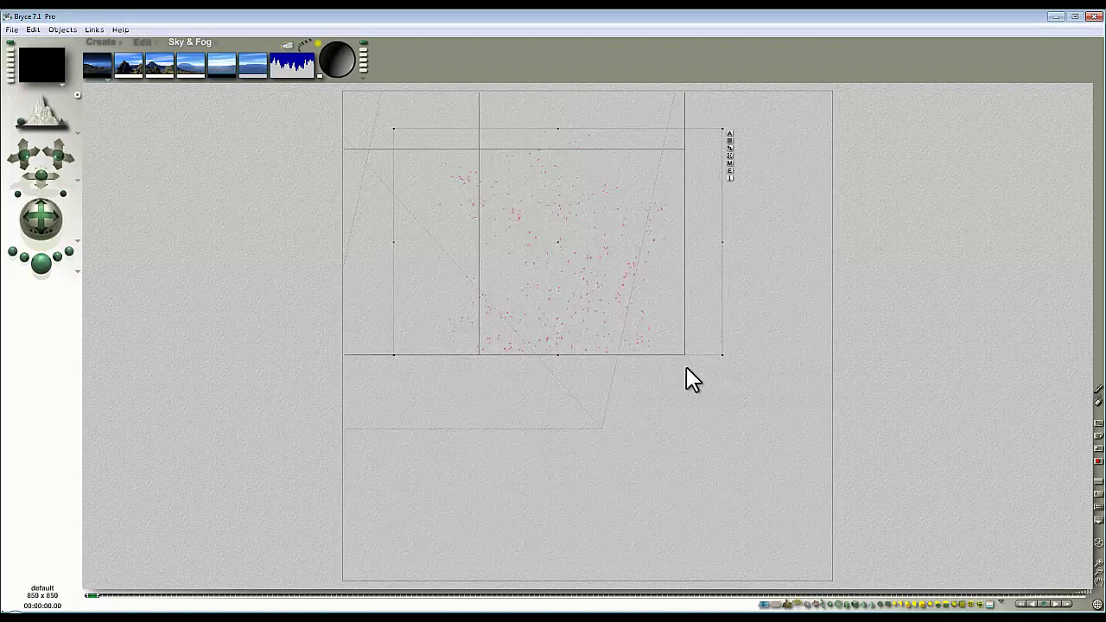
Step: Add a radial light and position it in the cube's upper half between the camera and the dragon
left_click(1098, 572)
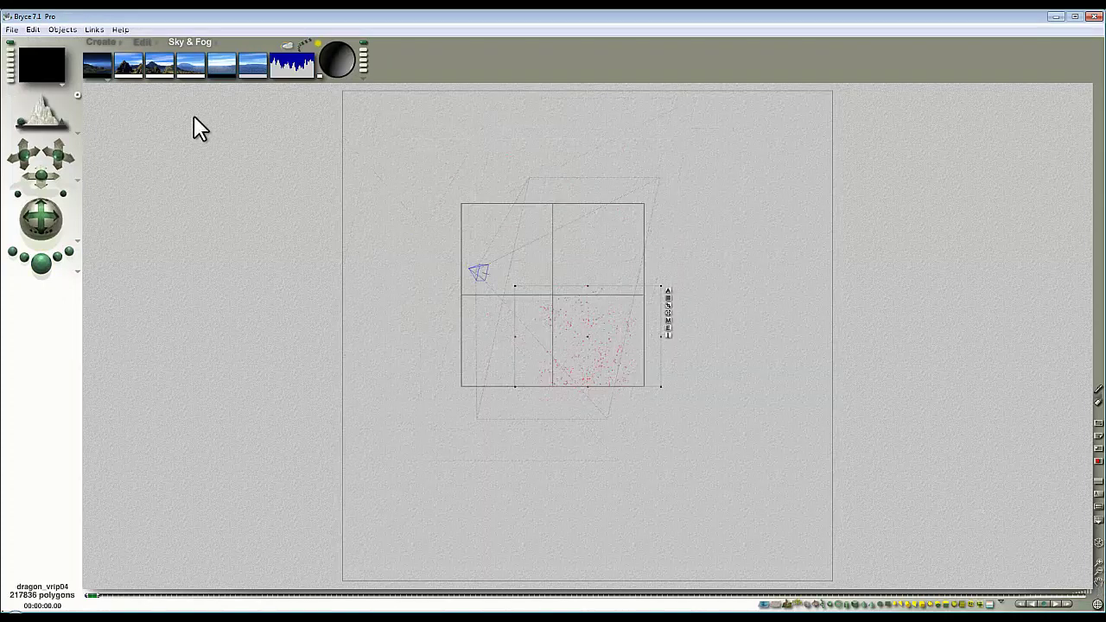
left_click(101, 43)
left_click(309, 71)
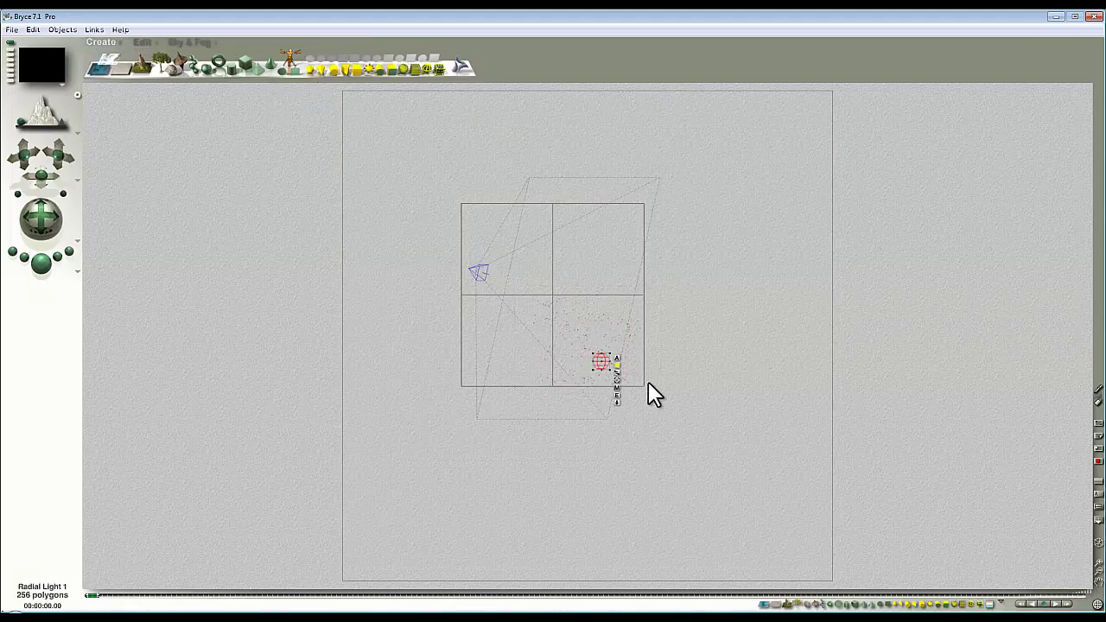
left_click_drag(602, 366, 539, 308)
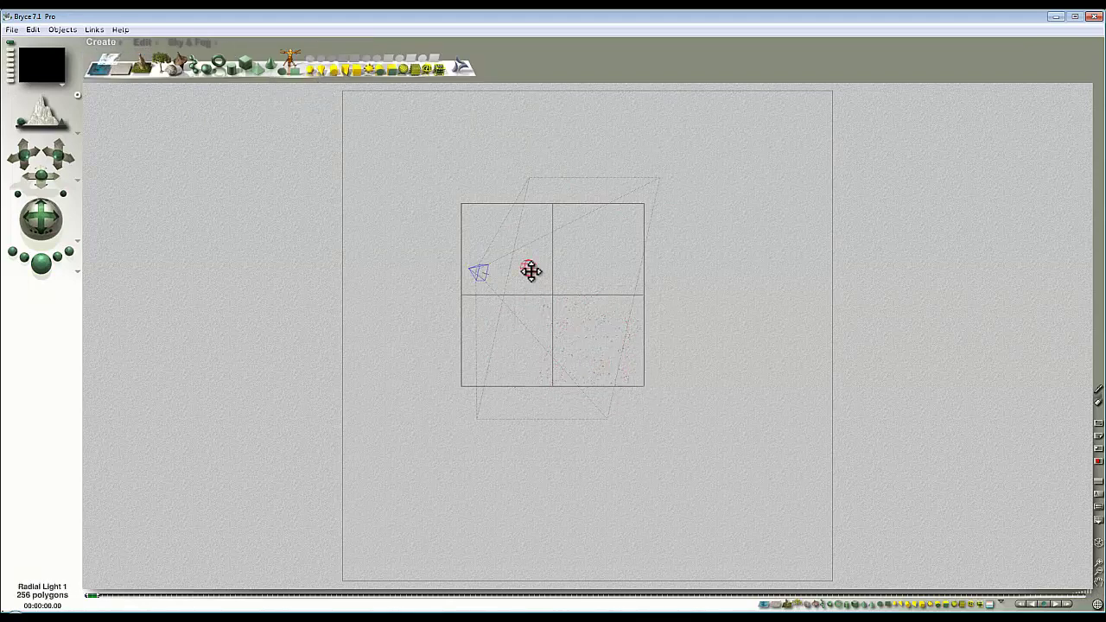
Step: Load Image1.jpg as an image gel on the radial light and apply it
left_click(542, 298)
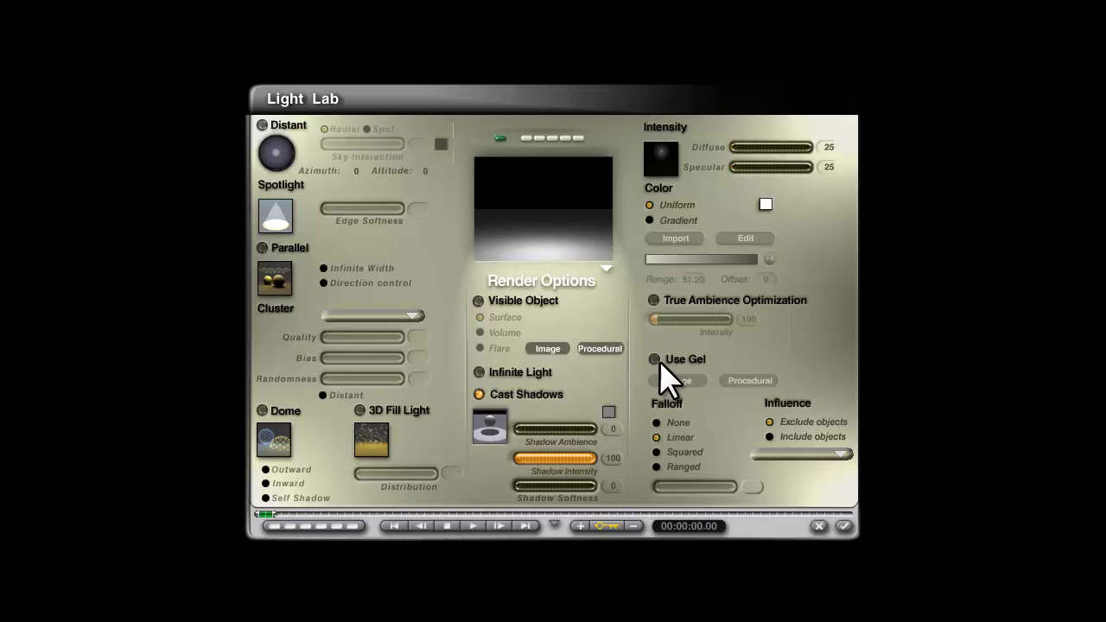
left_click(675, 381)
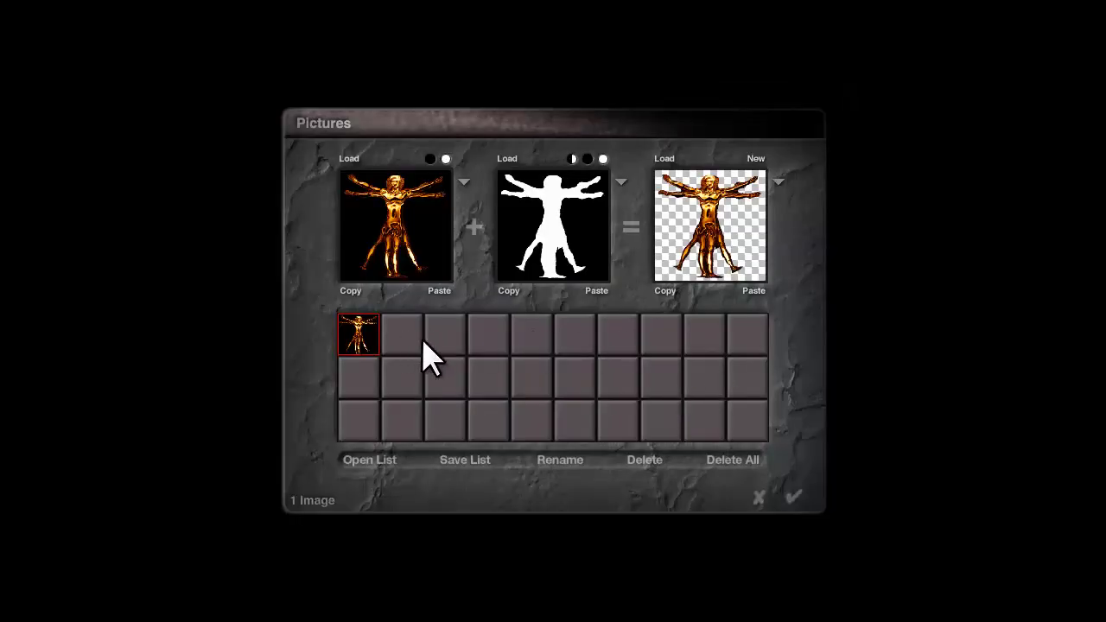
left_click(429, 358)
left_click(672, 367)
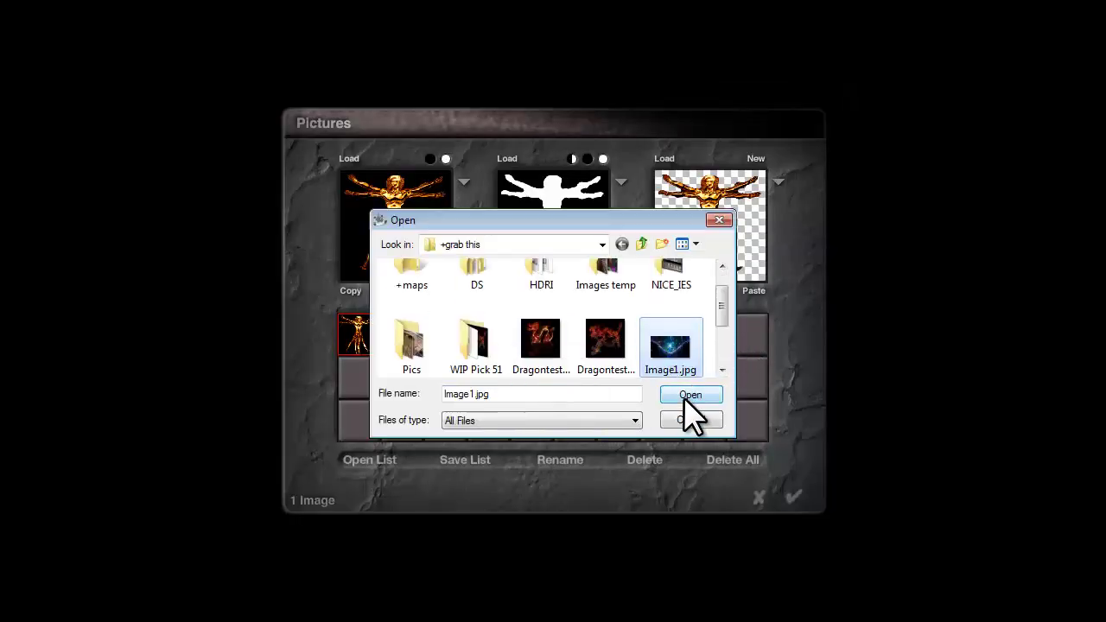
left_click(684, 399)
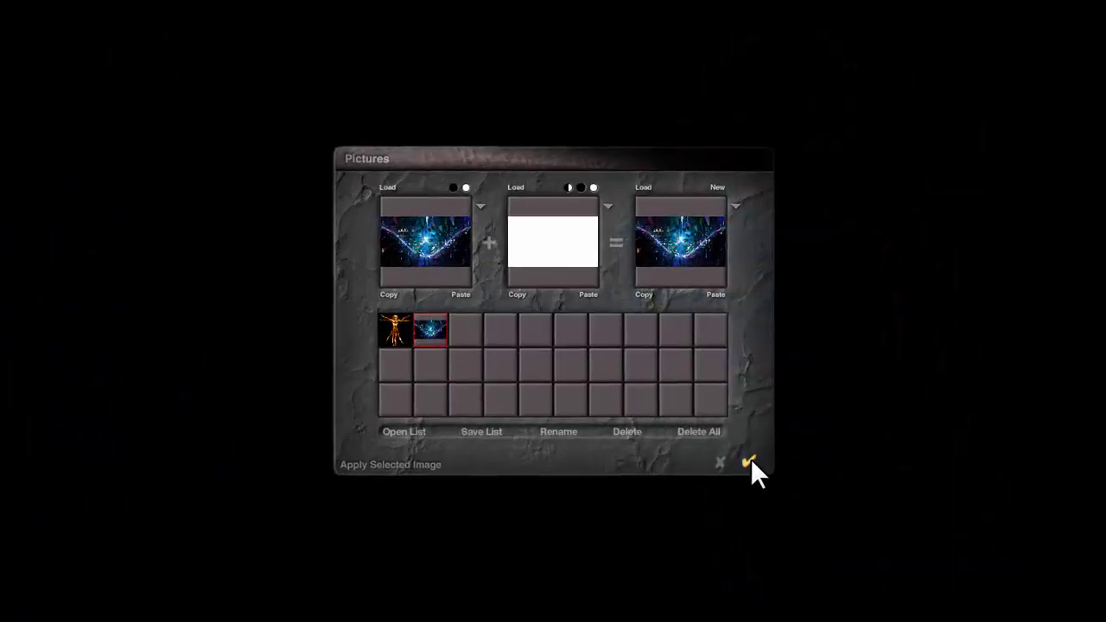
left_click(748, 464)
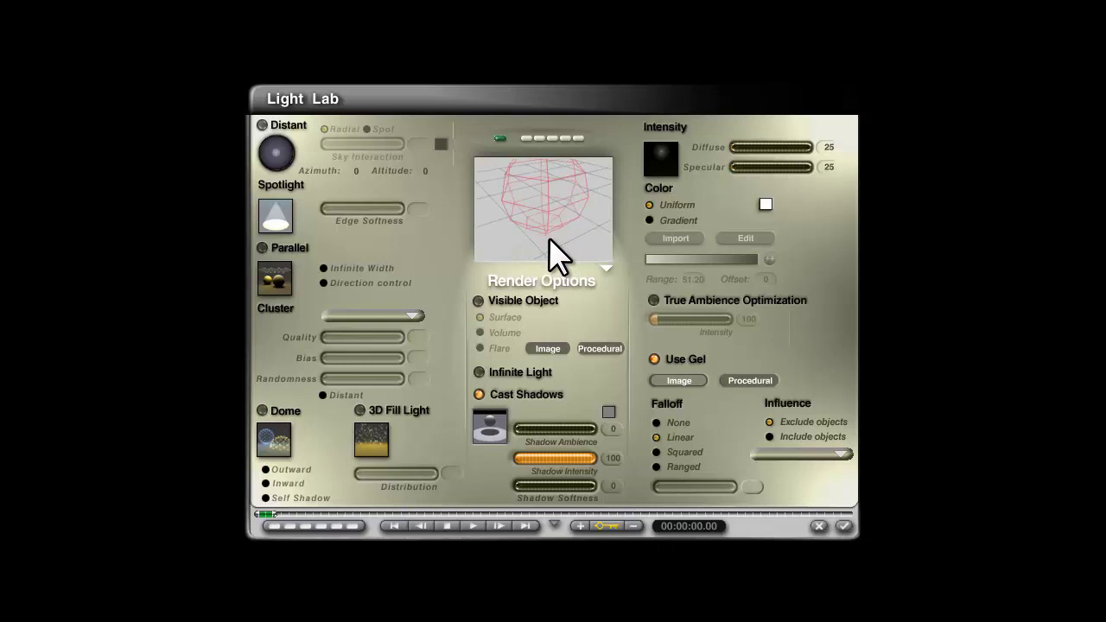
Step: Change the light gel's texture mapping mode to Spherical and accept the material
left_click(750, 382)
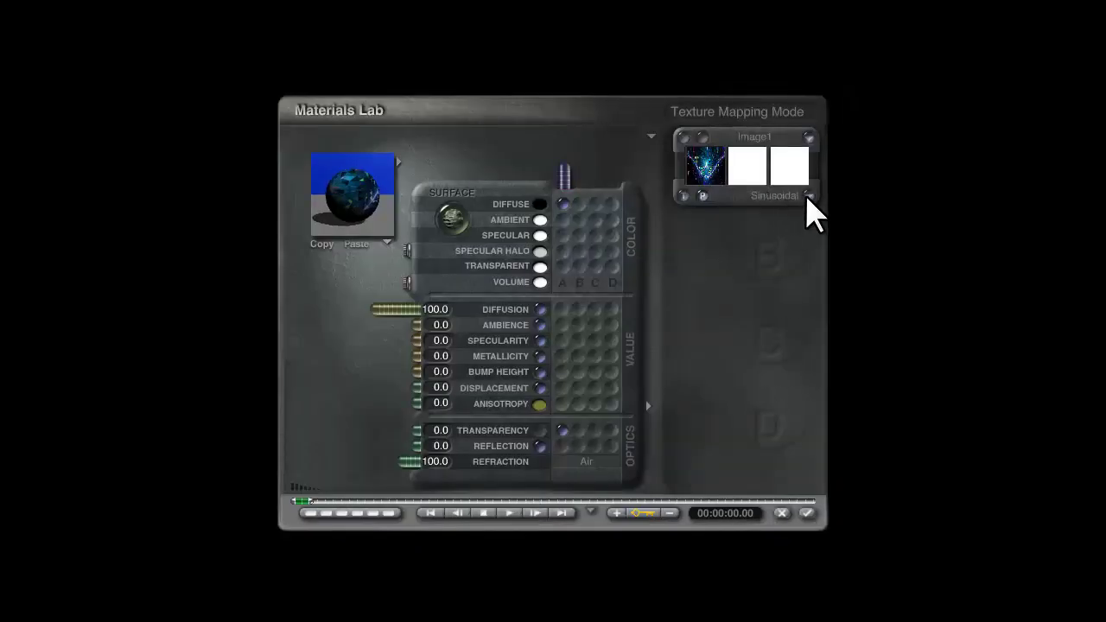
left_click(807, 198)
left_click(866, 312)
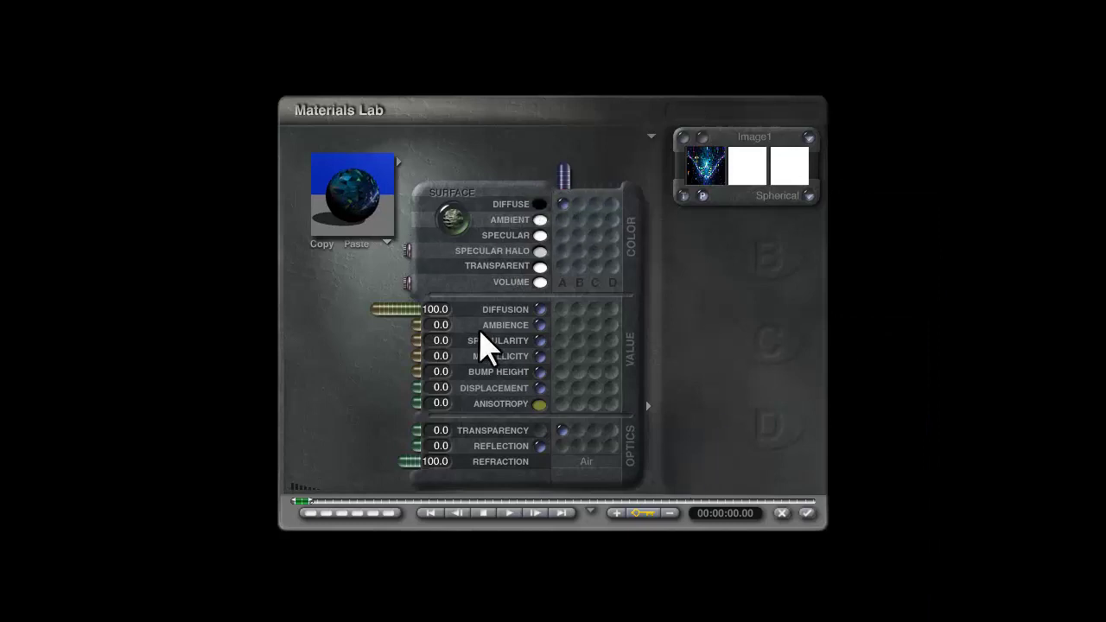
left_click(808, 515)
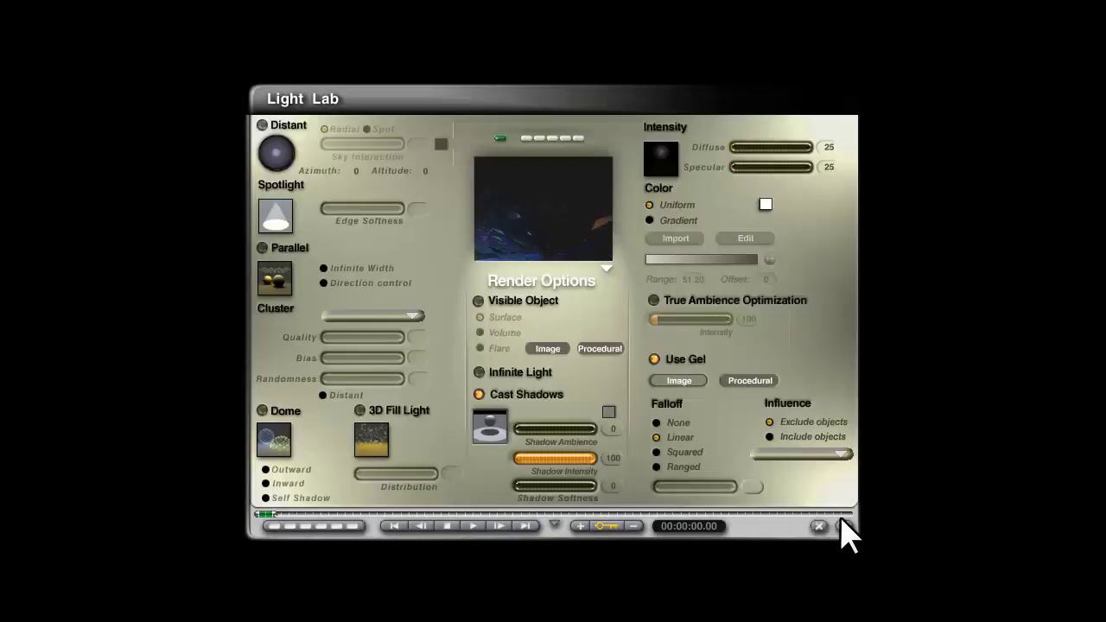
Step: Set the radial light's diffuse intensity to 250 and specular intensity to 0, and accept the light settings
left_click(831, 151)
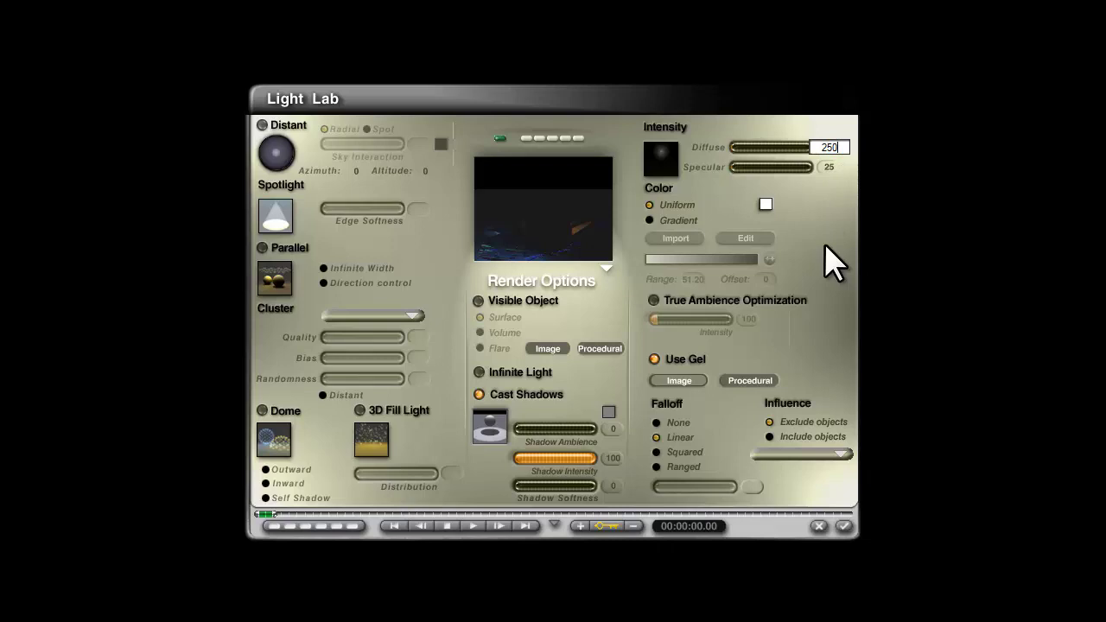
type("250")
key("Return")
left_click(828, 167)
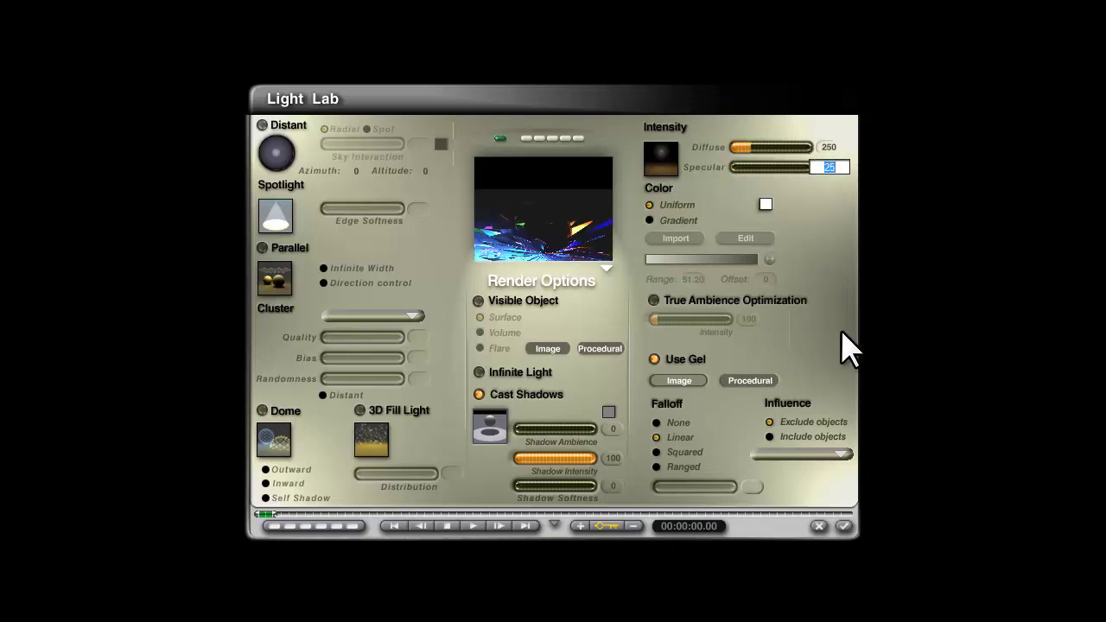
type("90")
key("BackSpace")
key("BackSpace")
type("0")
key("Return")
left_click(844, 526)
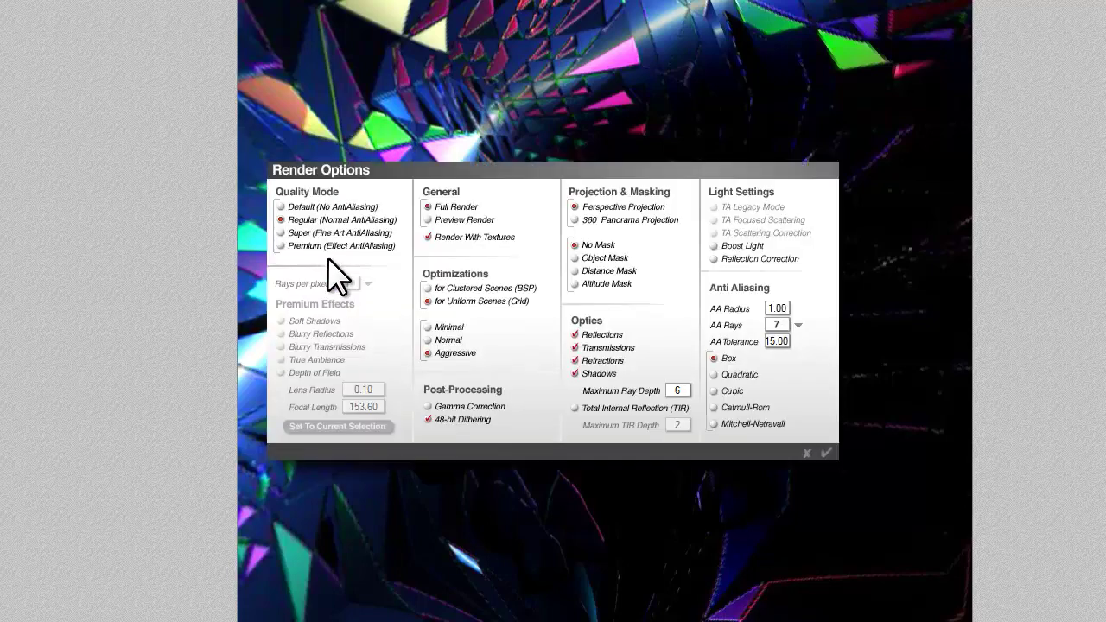
Step: Set the render quality to Premium with 4 rays per pixel and enable True Ambience
left_click(290, 245)
left_click(370, 283)
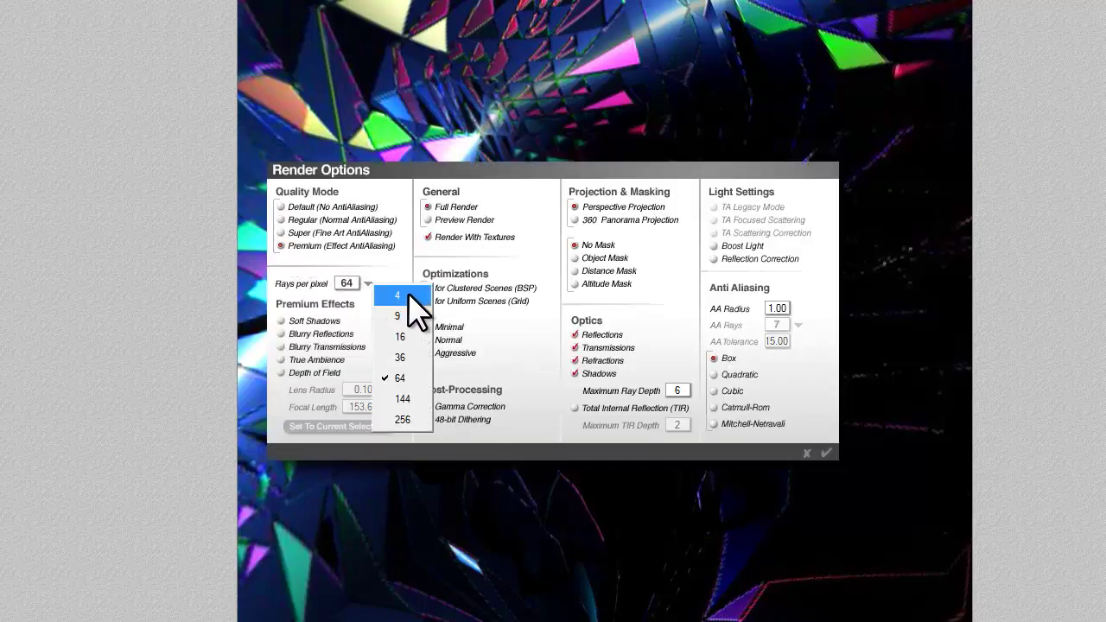
left_click(408, 295)
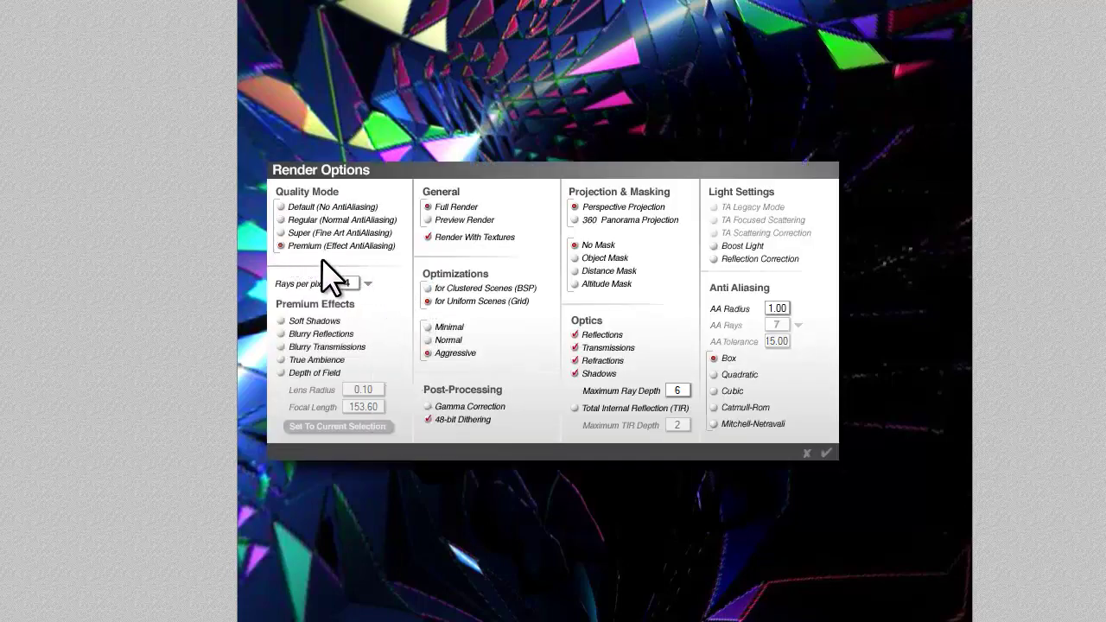
left_click(280, 359)
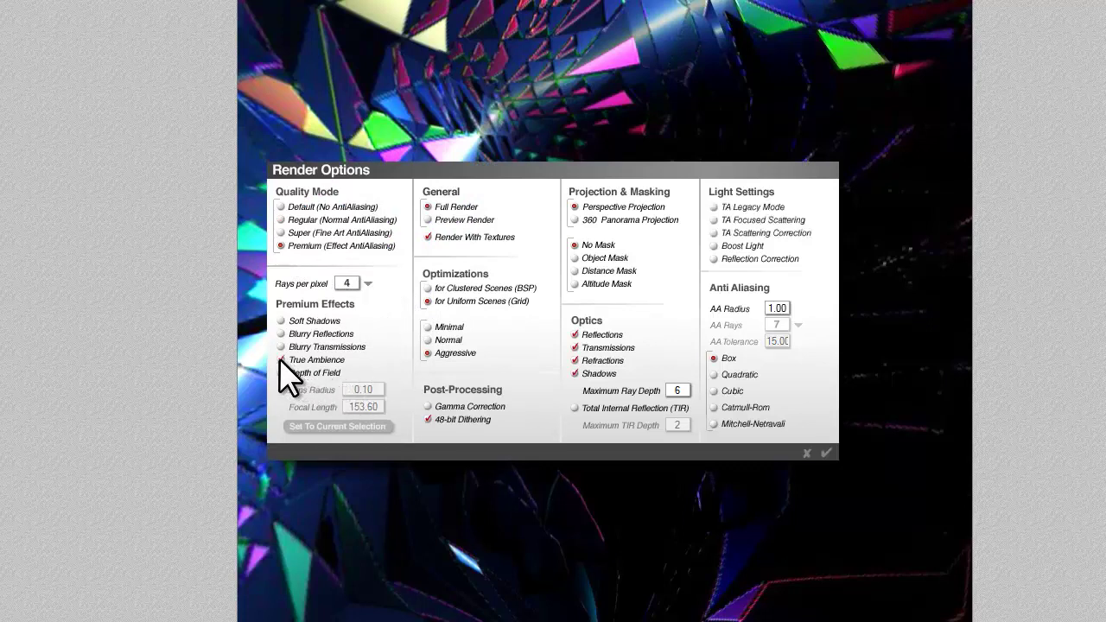
Step: Enable Boost Light, set the maximum ray depth to 4, and accept the render options
left_click(715, 246)
left_click(678, 391)
type("4")
left_click(826, 454)
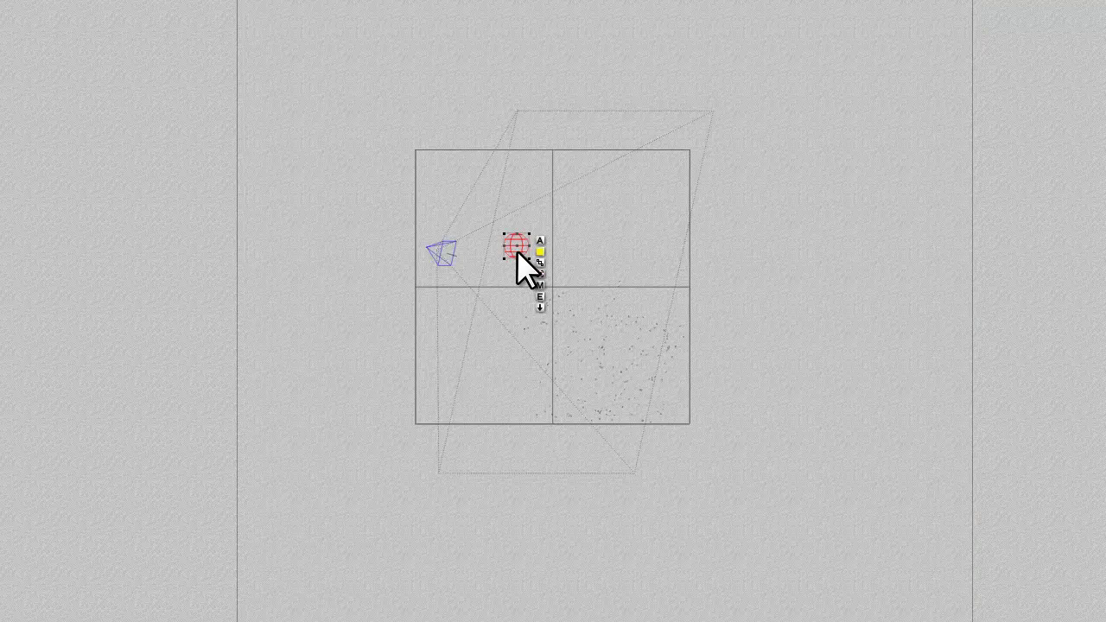
Step: Assign the radial light to the bright orange family color
left_click(540, 251)
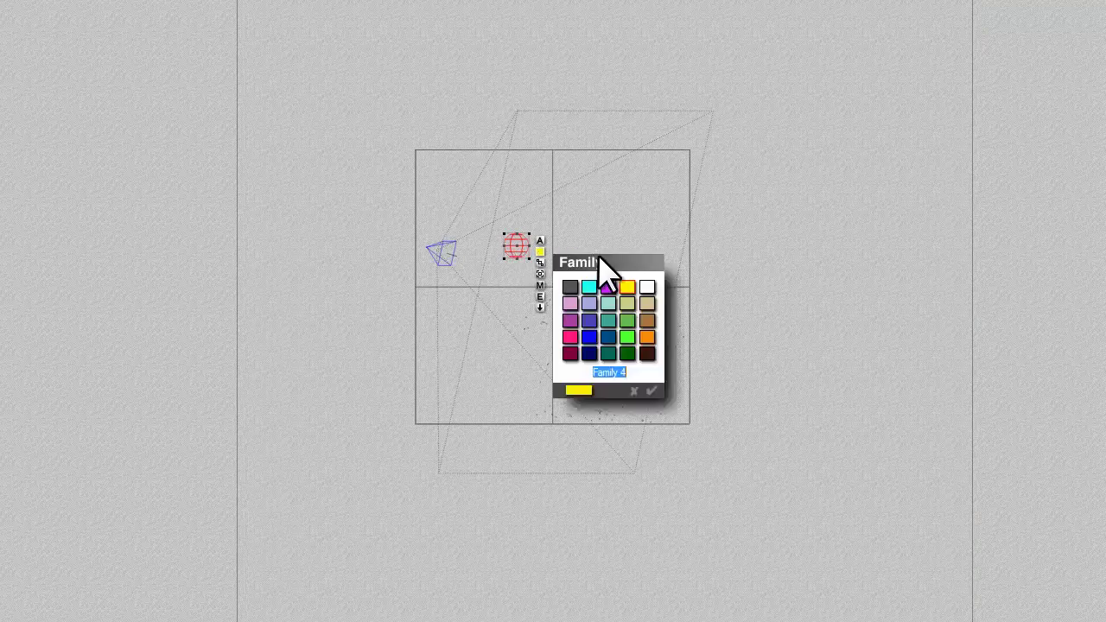
left_click(647, 338)
left_click(652, 391)
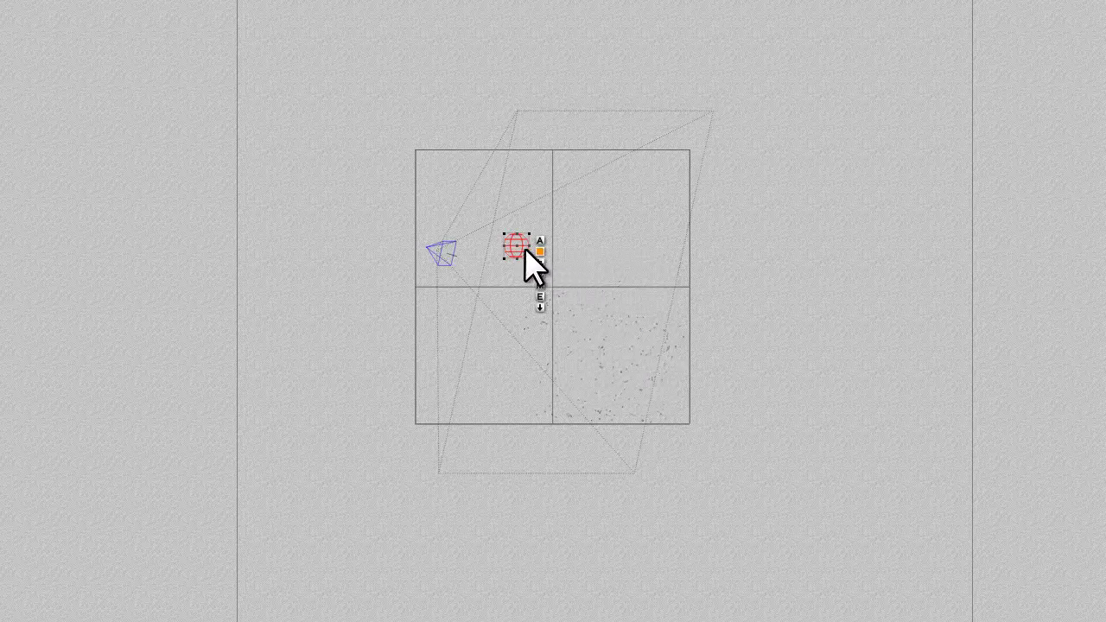
Step: Set the radial light's diffuse intensity to 0 and enable True Ambience Optimization
left_click(539, 297)
left_click(825, 147)
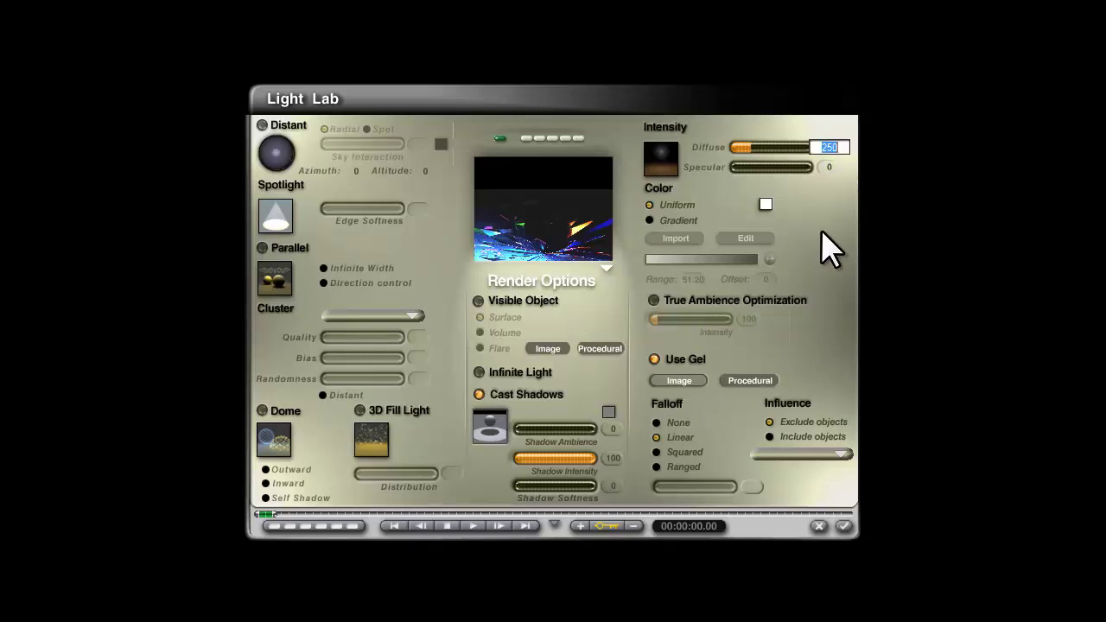
key("Return")
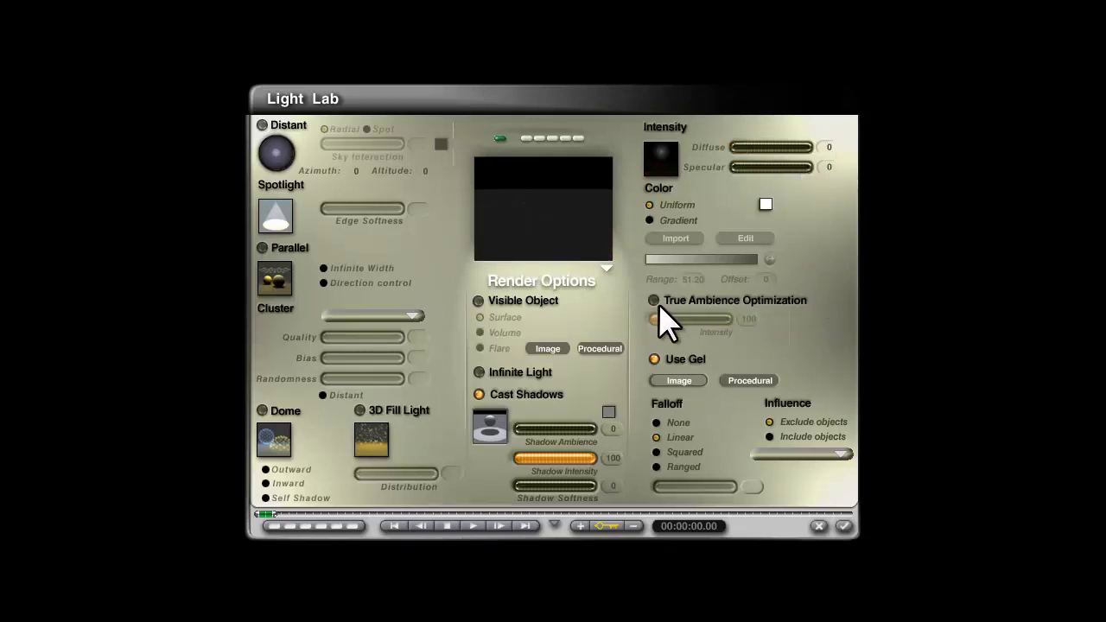
left_click(656, 302)
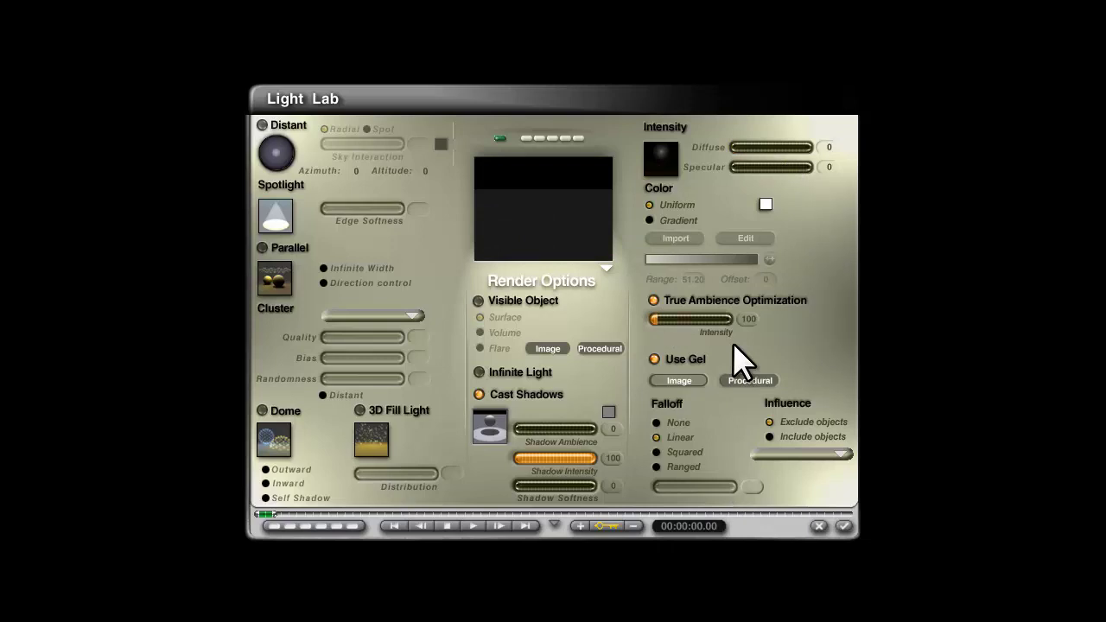
Step: In the light's procedural gel, move Image1 from diffuse to ambient color, and set diffusion to 0 and ambience to 100
left_click(760, 382)
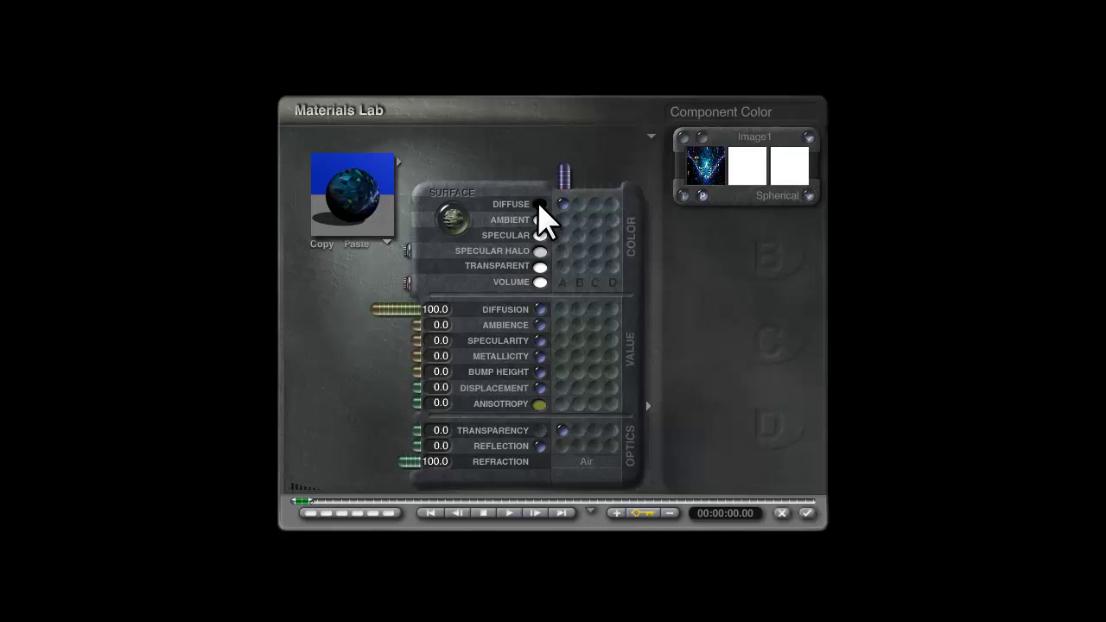
left_click(561, 205)
left_click(563, 220)
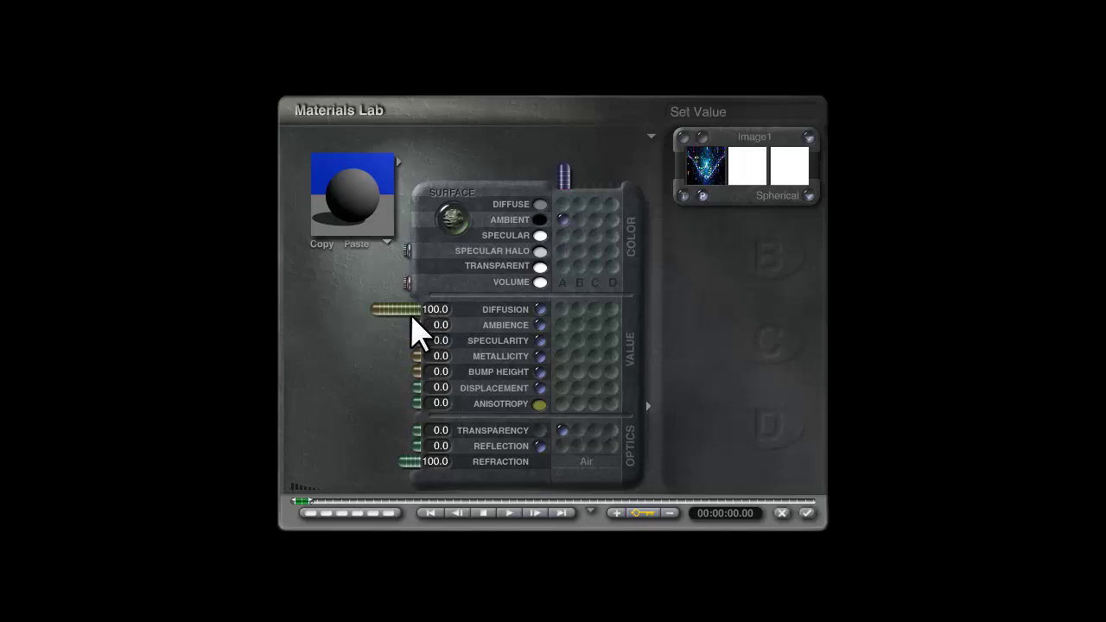
left_click_drag(411, 313, 252, 345)
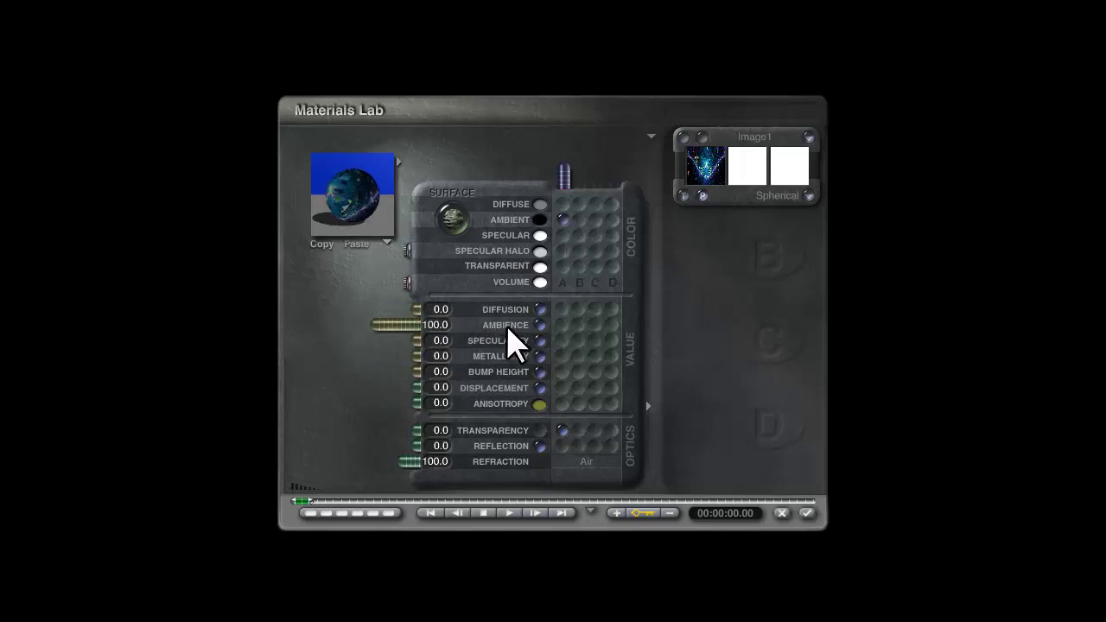
Step: Remove the texture from the gel's transparency, then accept the material and the light settings
left_click_drag(319, 200, 389, 293)
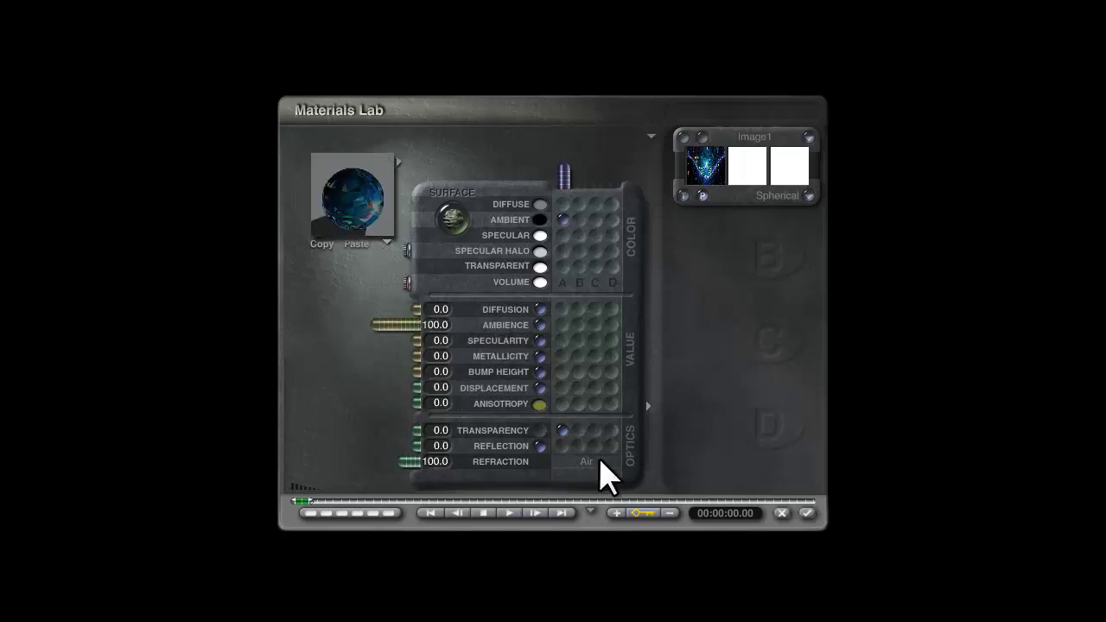
left_click(540, 430)
left_click_drag(340, 215, 361, 204)
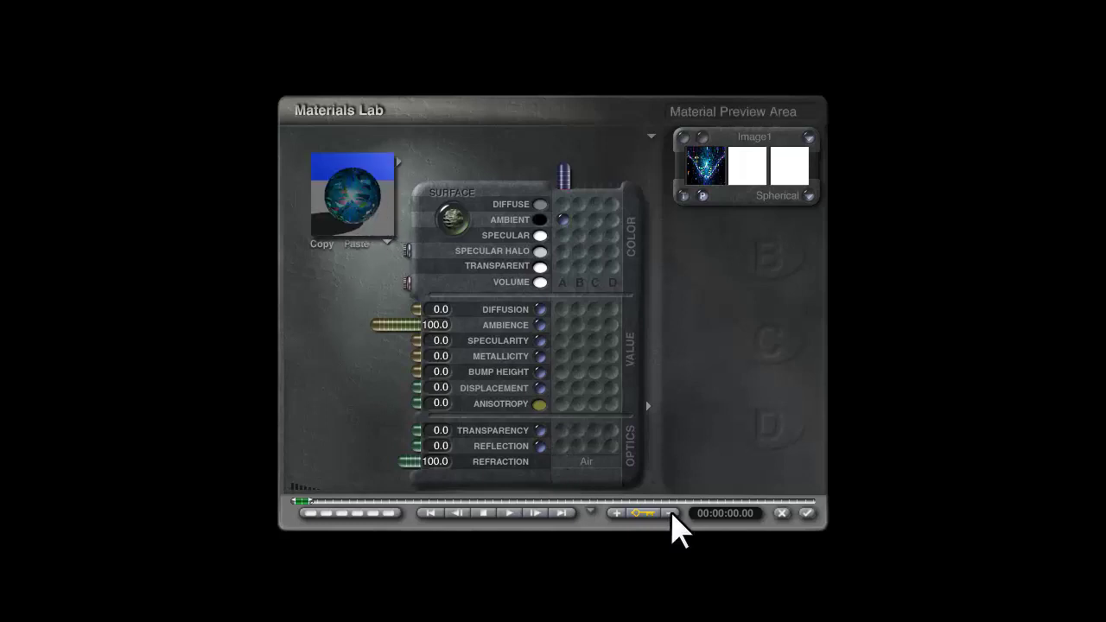
left_click(807, 518)
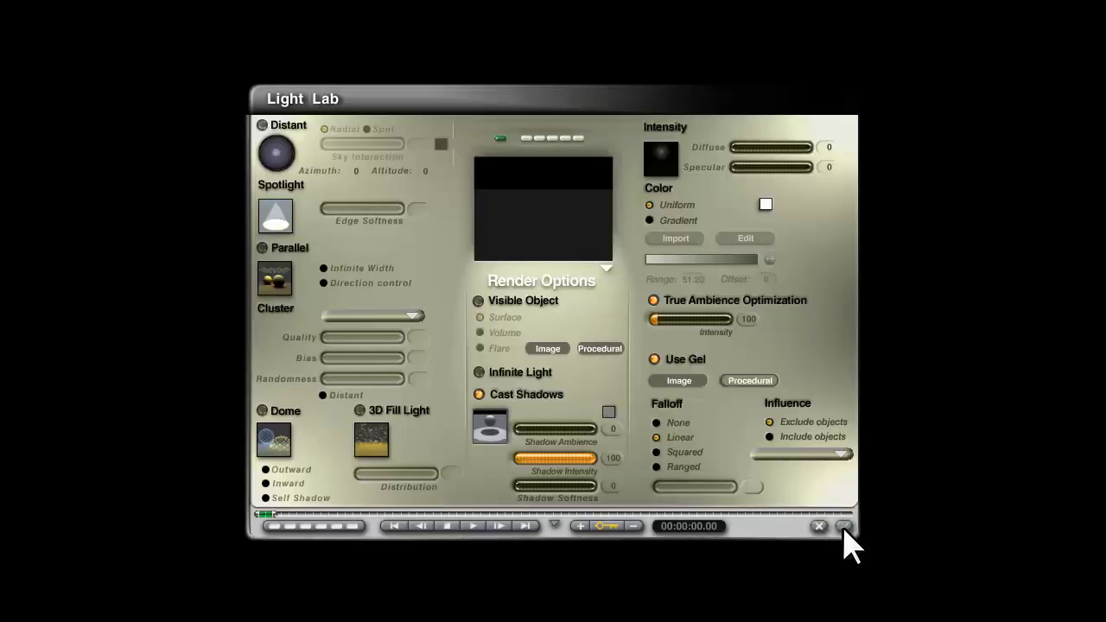
left_click(842, 526)
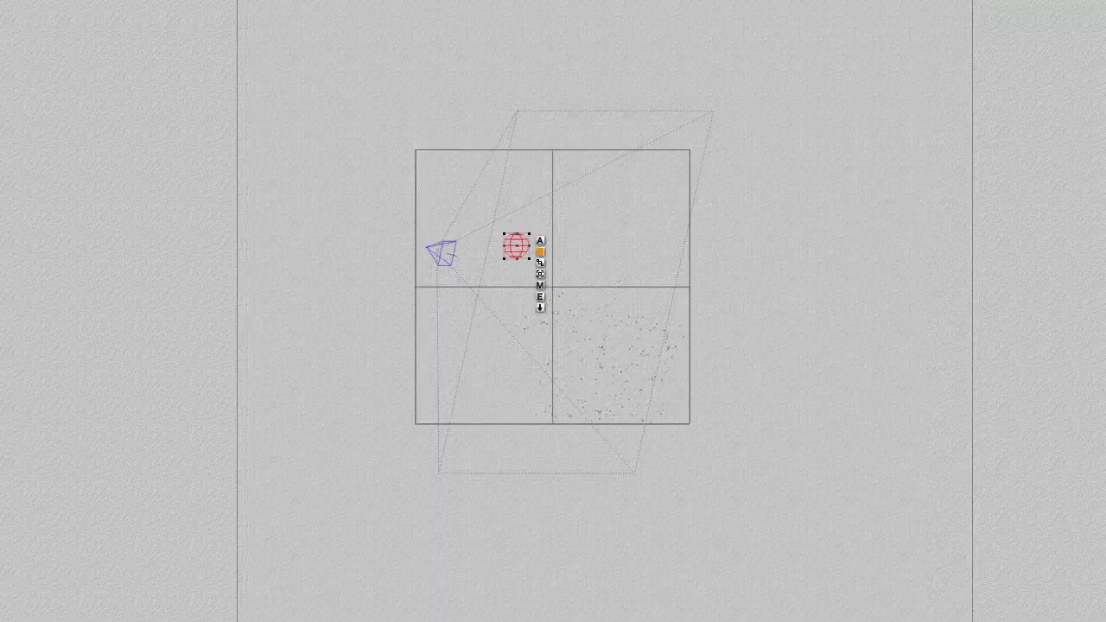
Step: Enlarge the radial light inside the cube
left_click_drag(529, 233, 577, 185)
key("2")
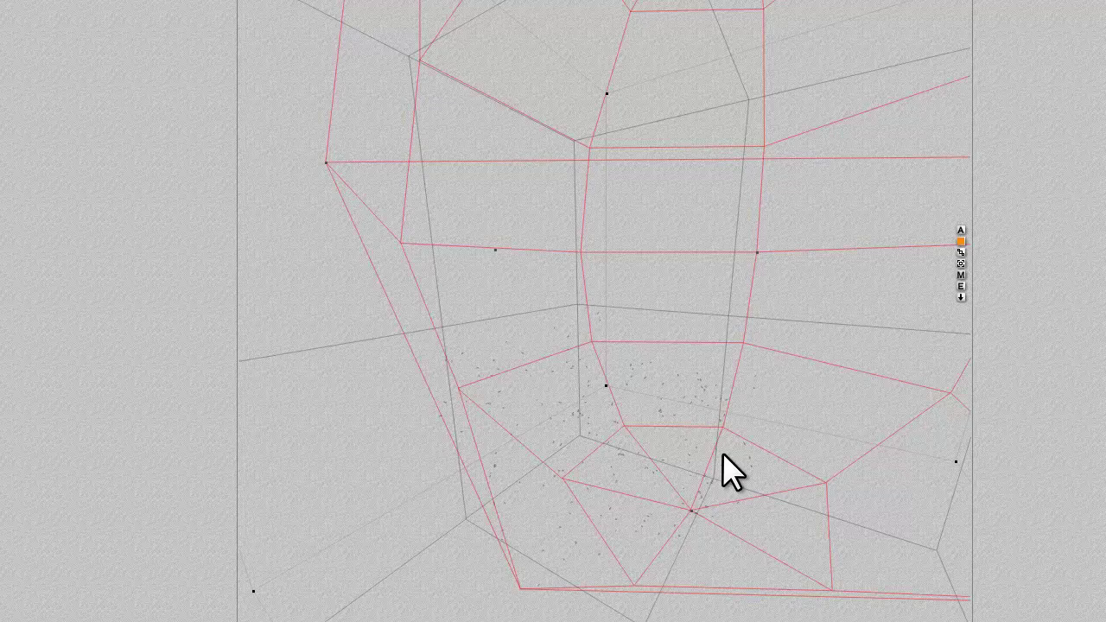
Step: Drive the light material's ambience value with texture B and load the CheckBlue texture from the Basic category into it
left_click(960, 275)
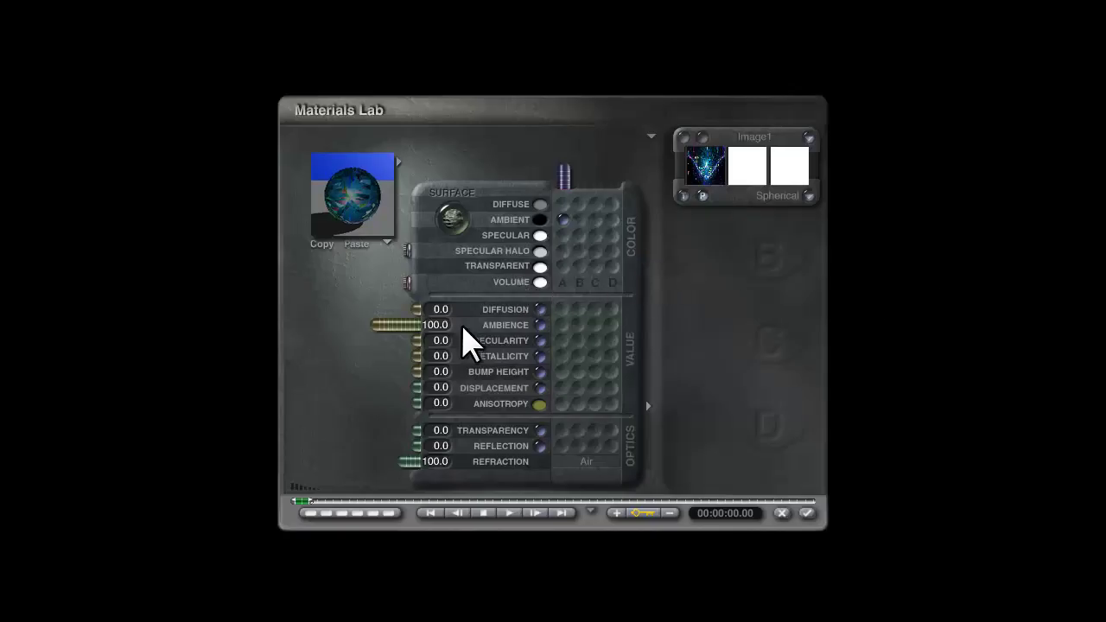
left_click(577, 326)
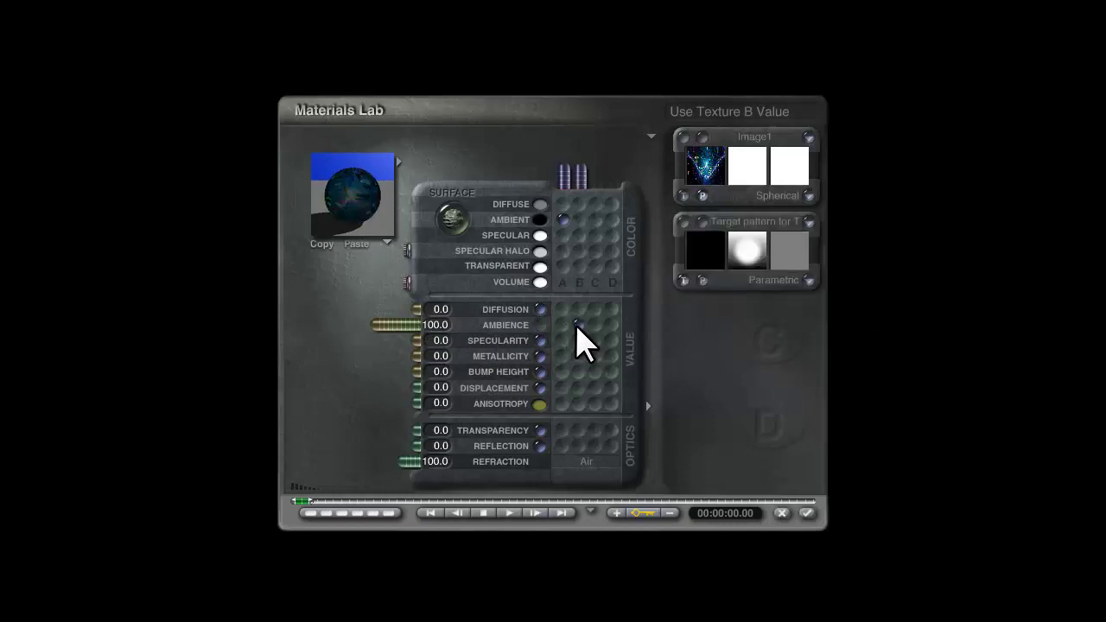
left_click(746, 227)
scroll(377, 311, "down", 4)
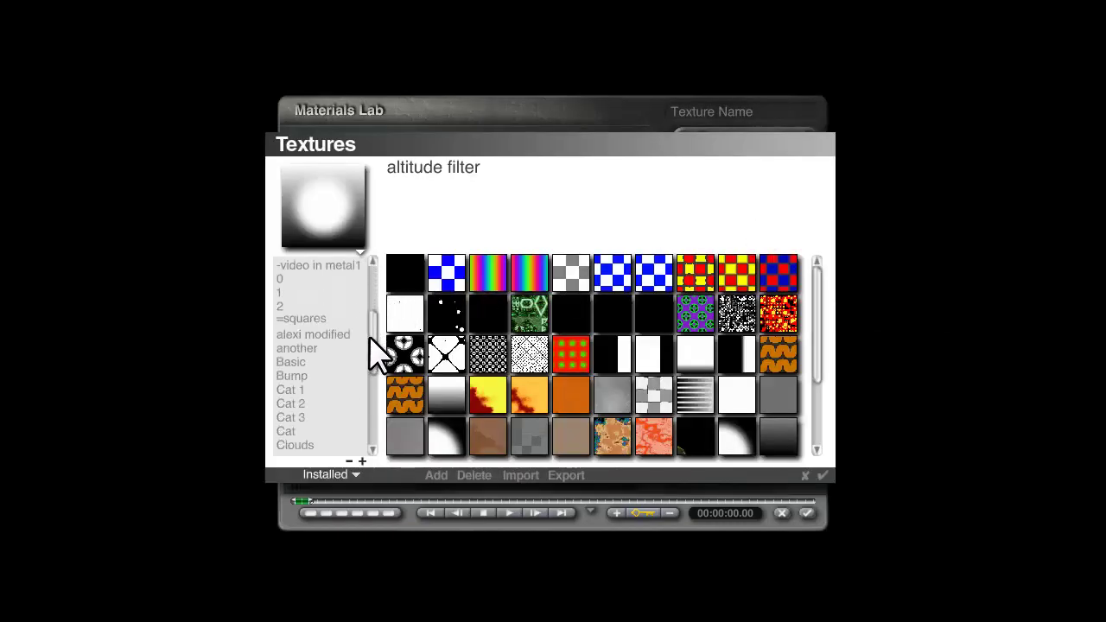
left_click(292, 364)
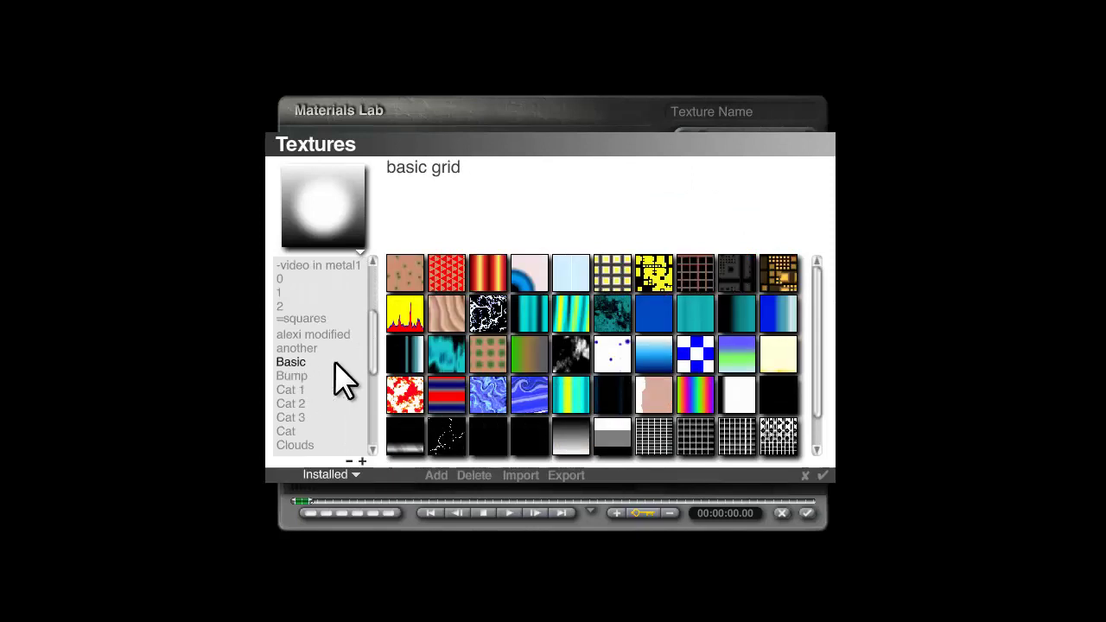
left_click(696, 361)
left_click(823, 475)
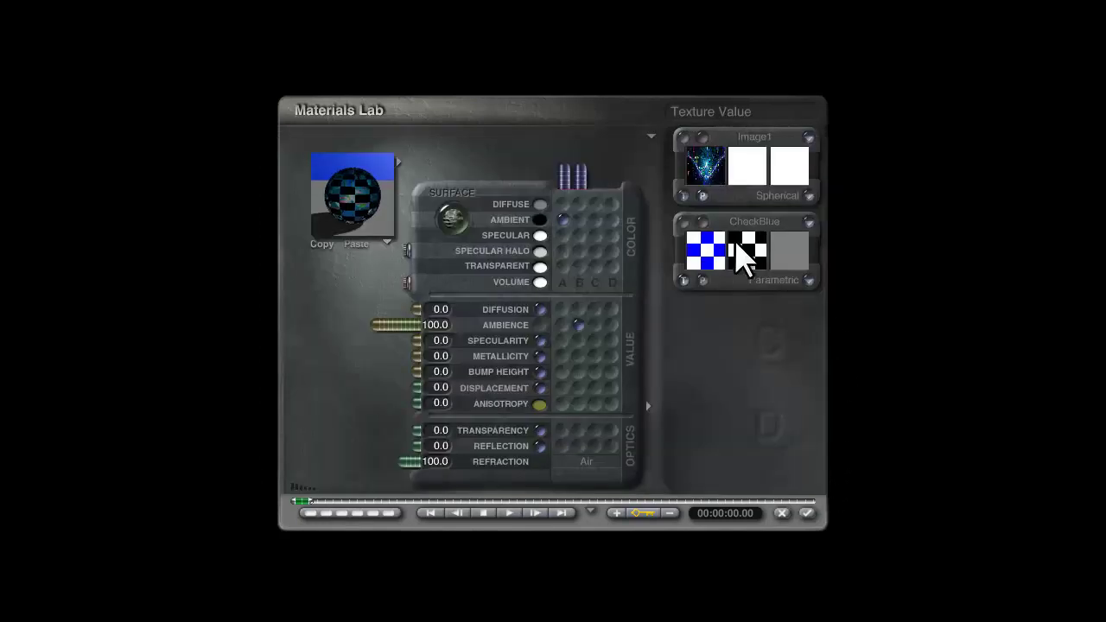
Step: Edit texture B in the Deep Texture Editor, set component 1 to alpha output, and open its filter, phase and noise settings
left_click(703, 234)
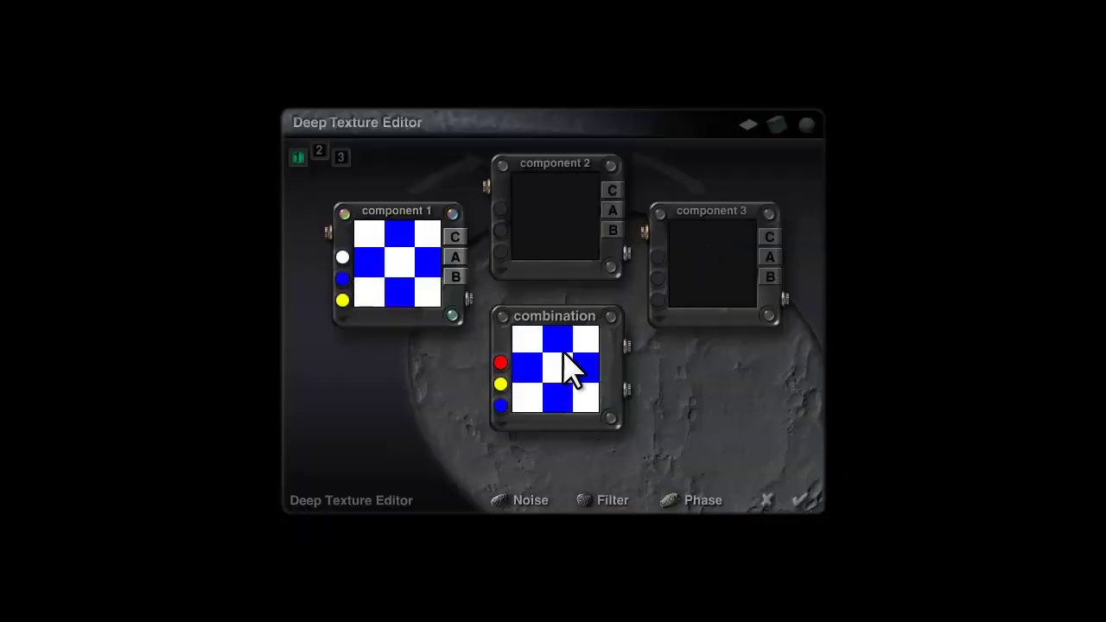
left_click(456, 256)
left_click(452, 216)
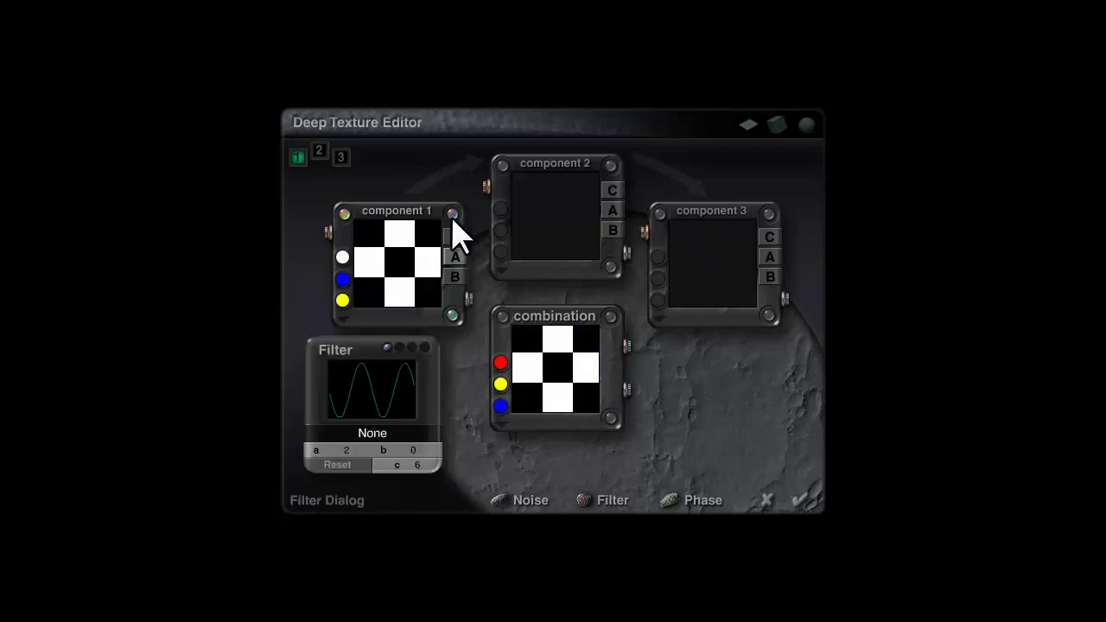
left_click(452, 315)
left_click(344, 213)
left_click(648, 358)
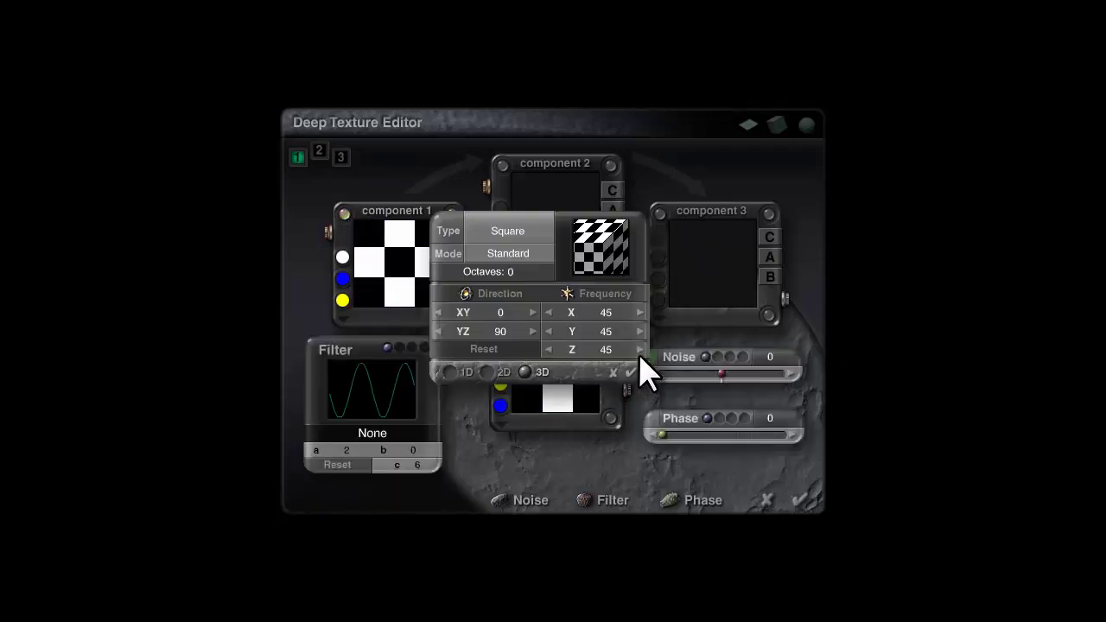
Step: Change component 1's noise type to Distance Squared
left_click(494, 230)
left_click(529, 228)
left_click(508, 232)
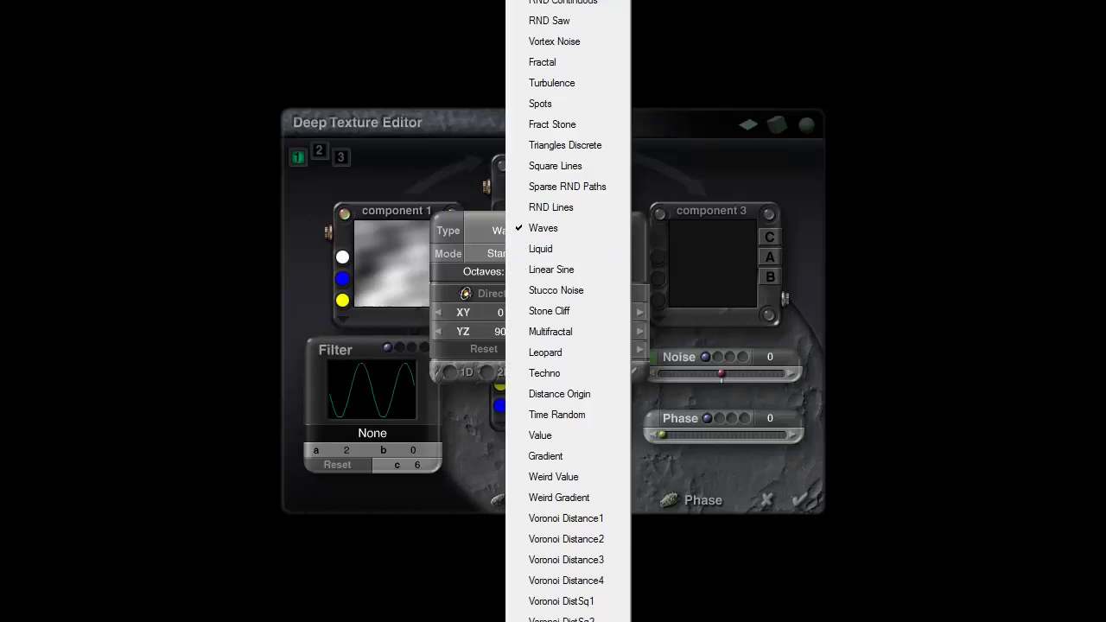
scroll(567, 311, "down", 7)
left_click(516, 267)
Step: Set the noise mode to Minimum with 1 octave and a frequency of -1 on all axes, and accept the noise
left_click(505, 255)
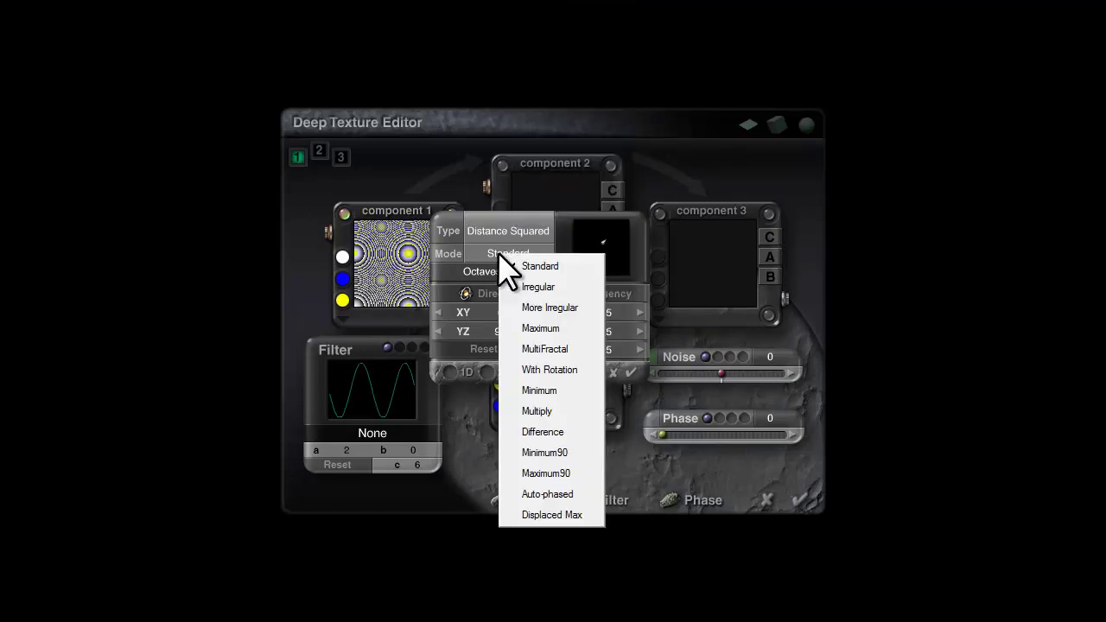
left_click(549, 390)
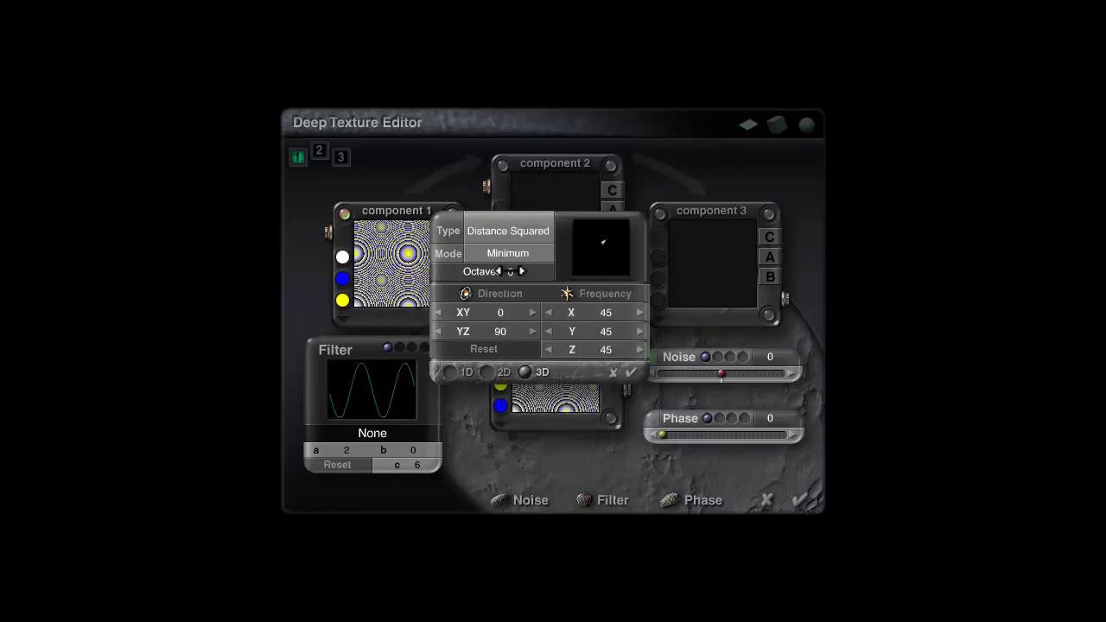
left_click_drag(512, 271, 568, 295)
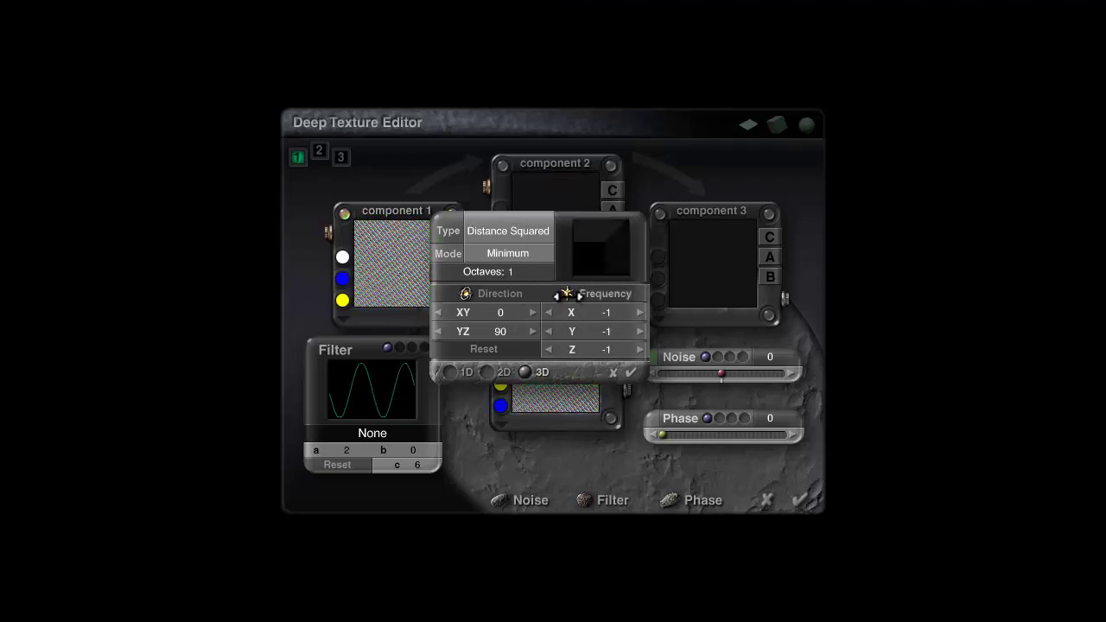
left_click(630, 373)
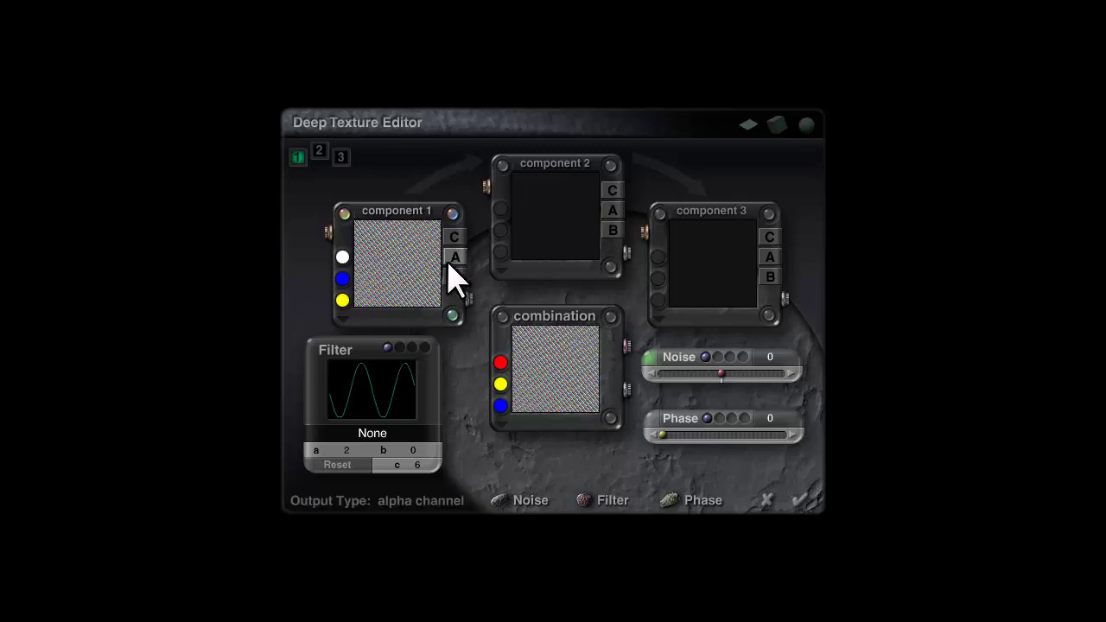
Step: Copy component 1 into component 2 and set the blend mode between them to Difference
left_click_drag(399, 287, 555, 243)
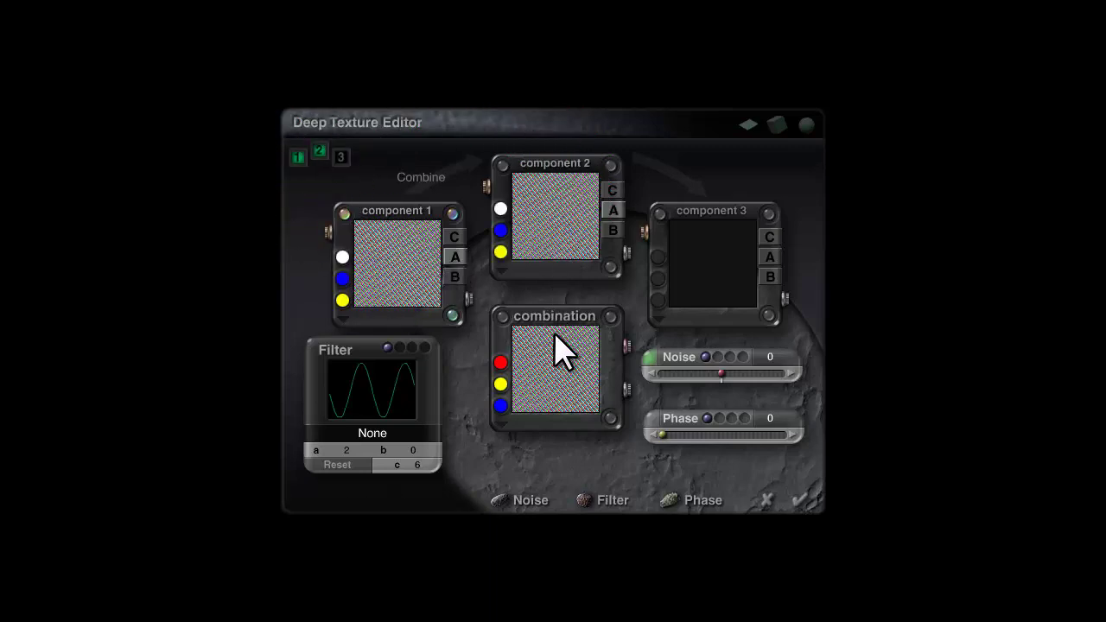
left_click(423, 178)
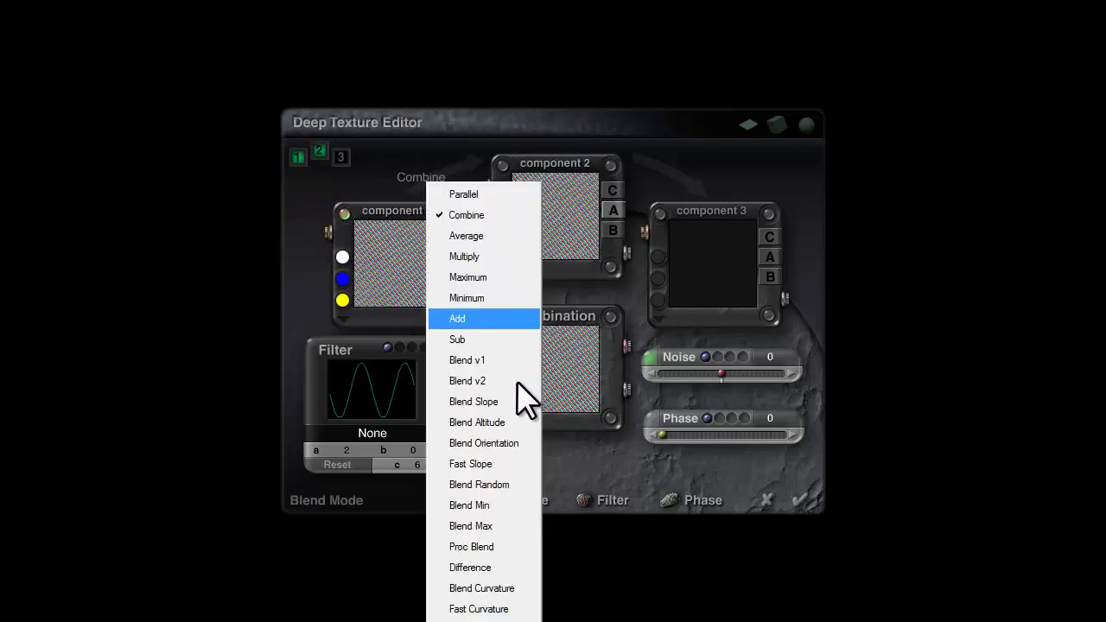
left_click(490, 573)
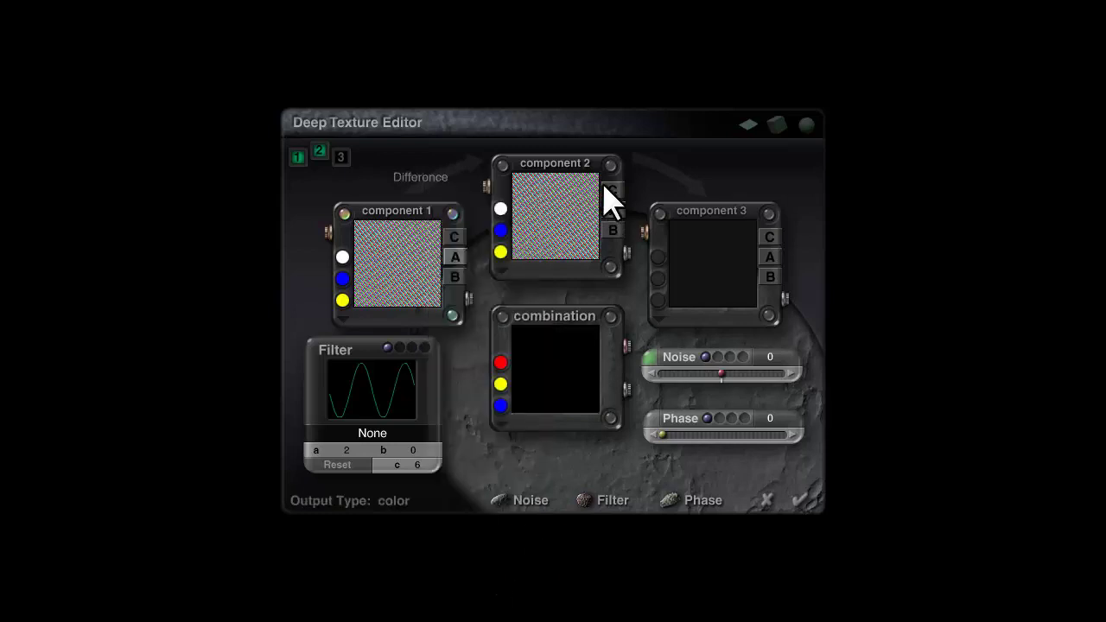
Step: Change the noise settings of component 2
left_click(653, 355)
left_click(513, 226)
left_click(531, 4)
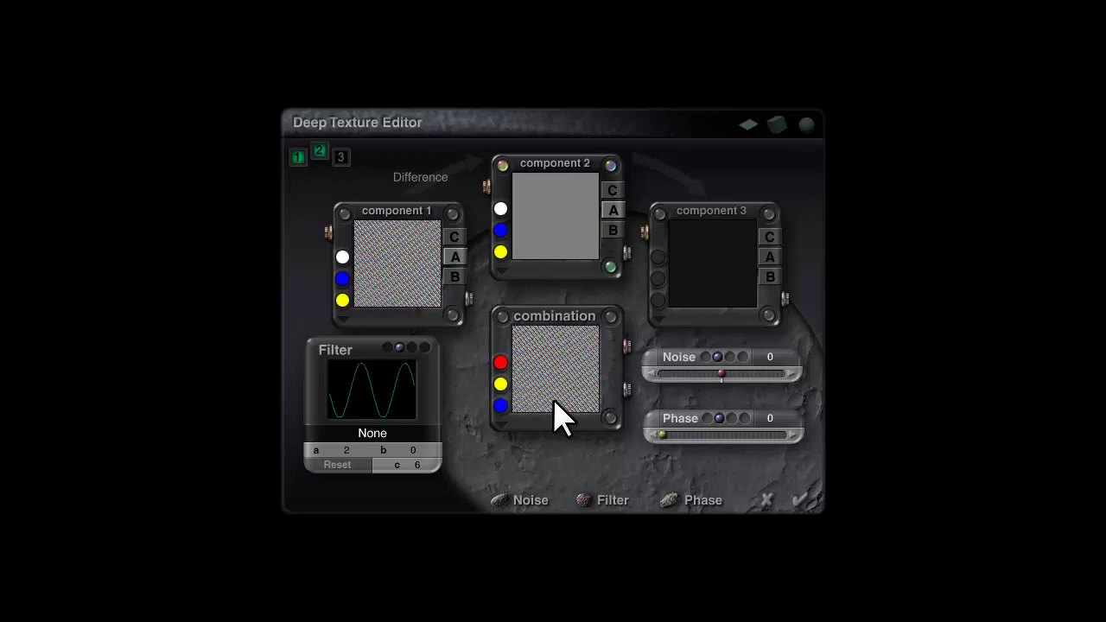
Step: Copy component 2 into component 3 and set the blend mode between them to Multiply
left_click_drag(546, 242, 707, 290)
left_click(683, 177)
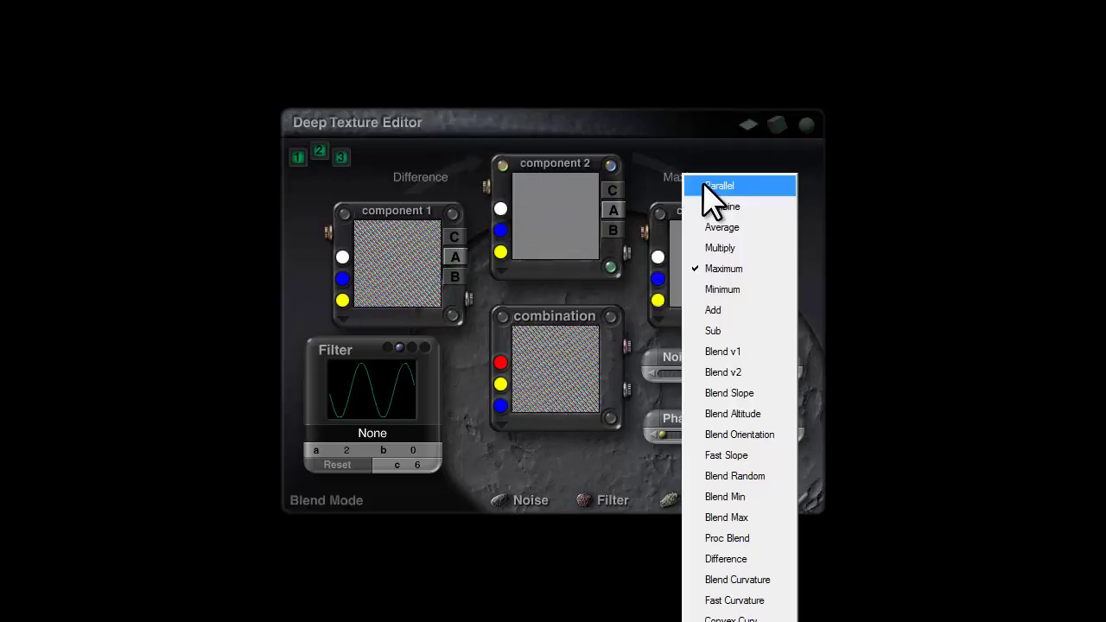
left_click(725, 250)
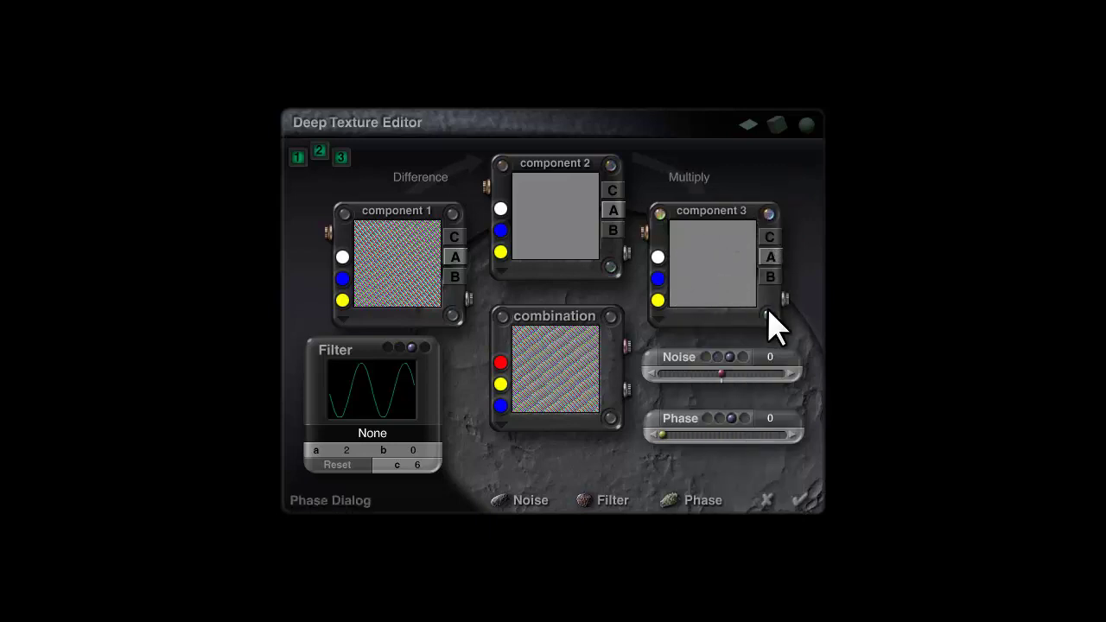
Step: Set component 3's filter to Sin(aX)+b with a about 0.0015, b about -0.498 and c 2, and accept the texture
left_click(368, 436)
left_click(406, 513)
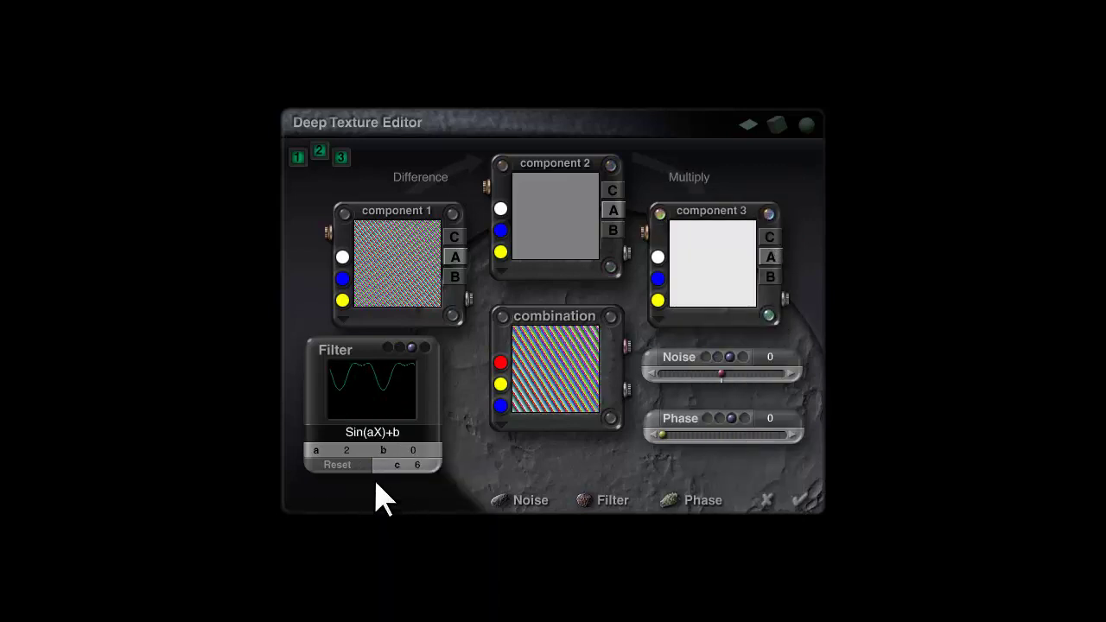
left_click_drag(407, 450, 337, 452)
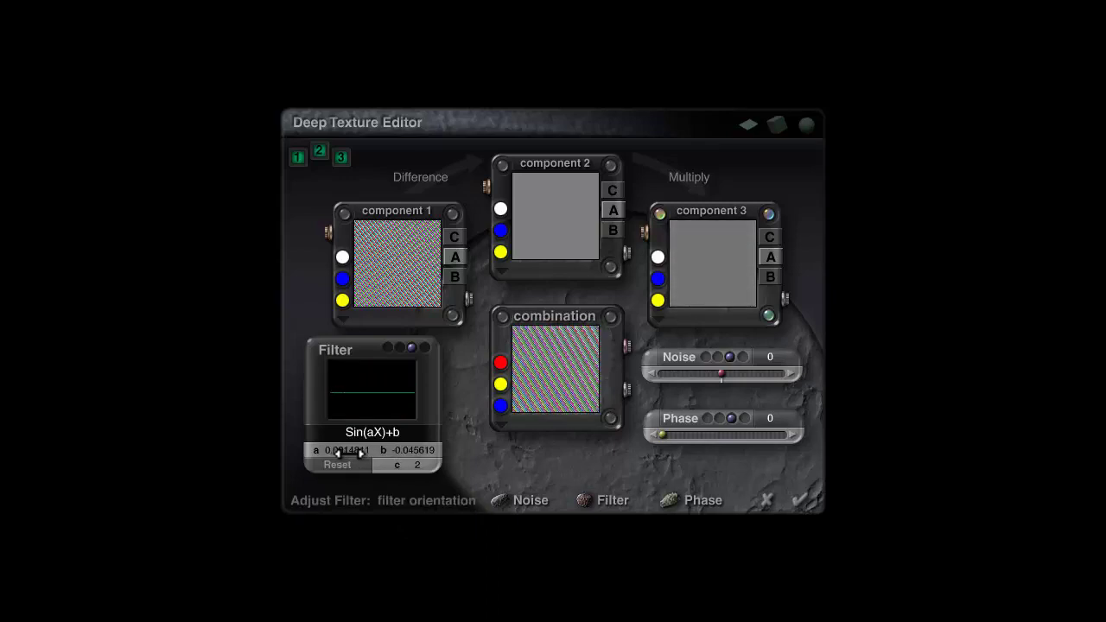
left_click_drag(406, 450, 423, 452)
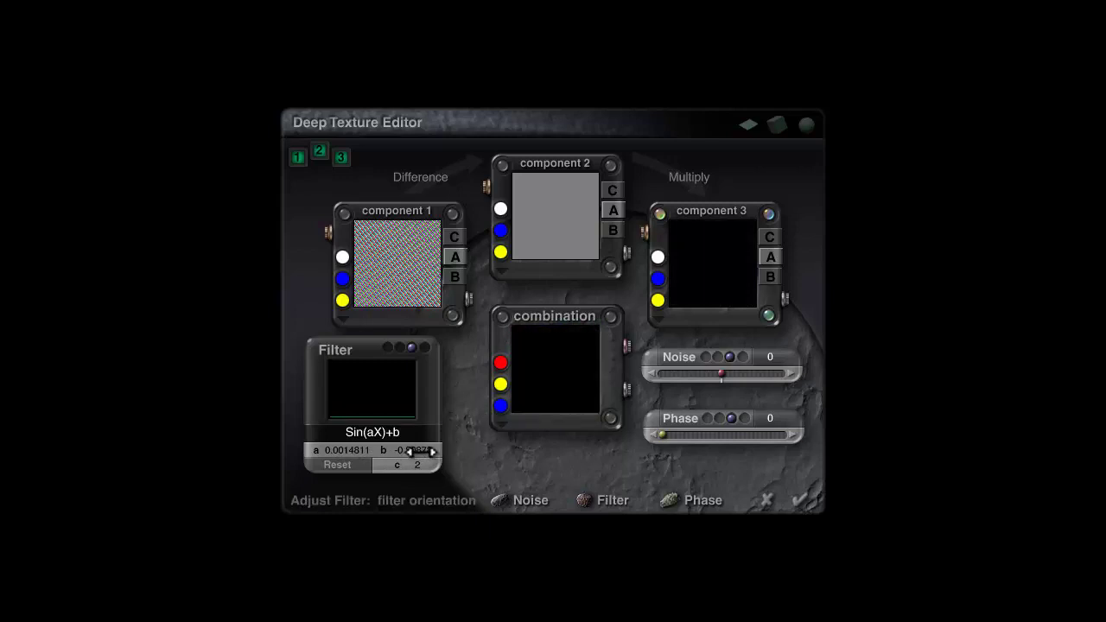
left_click_drag(421, 452, 420, 452)
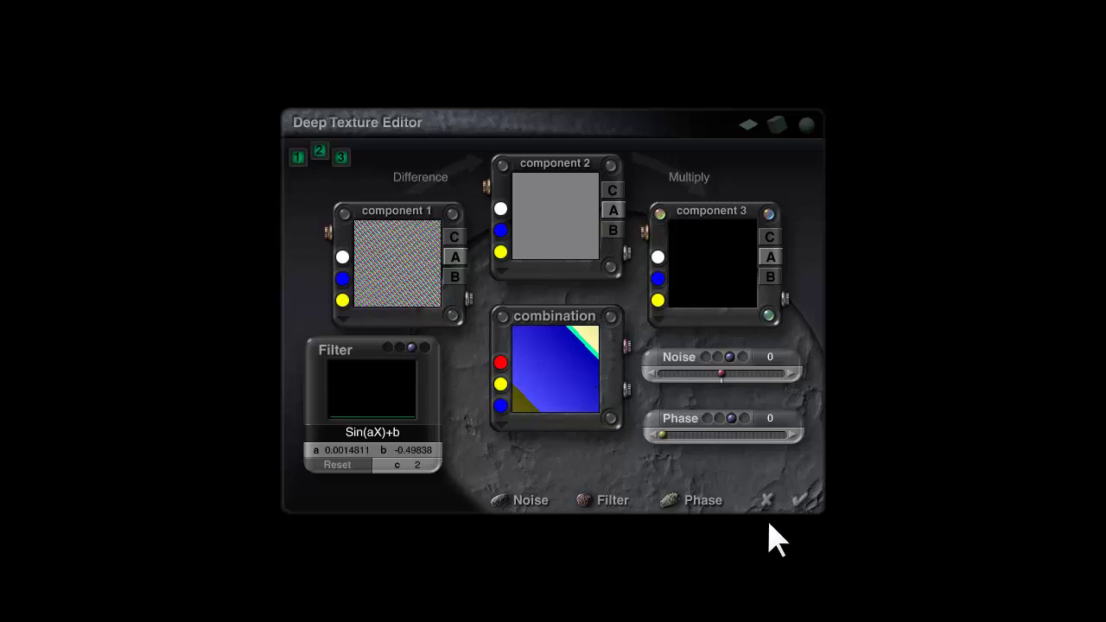
left_click(800, 501)
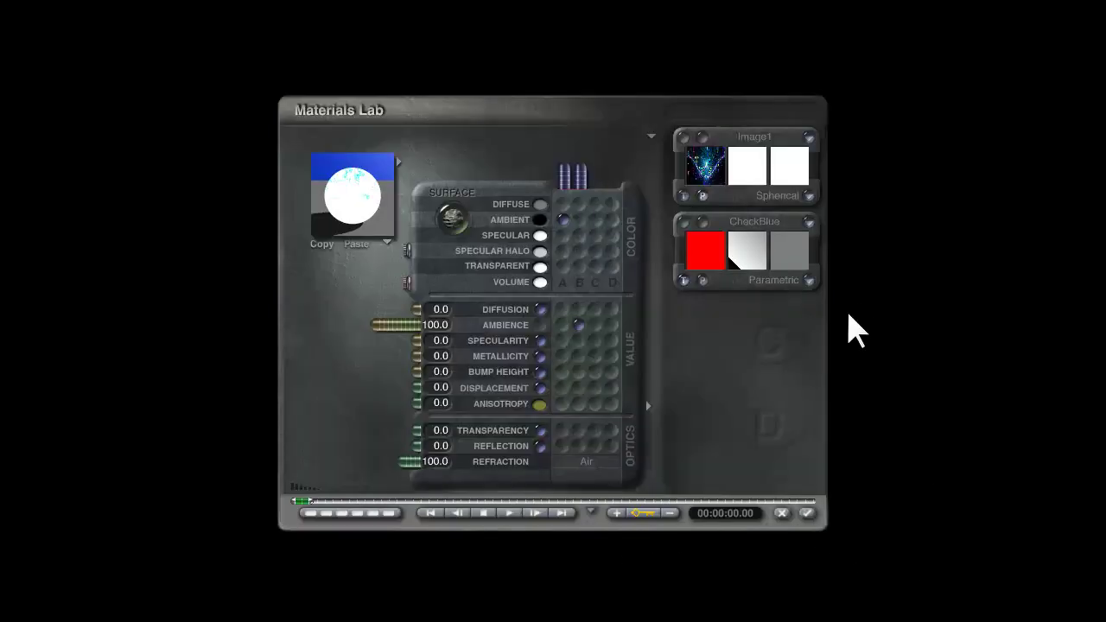
Step: Lower the ambience to 38.9 and map texture B in World Space with Alpha Scaling
mouse_move(397, 313)
left_mouse_down()
mouse_move(435, 323)
mouse_move(365, 331)
mouse_move(432, 341)
mouse_move(396, 327)
left_mouse_up()
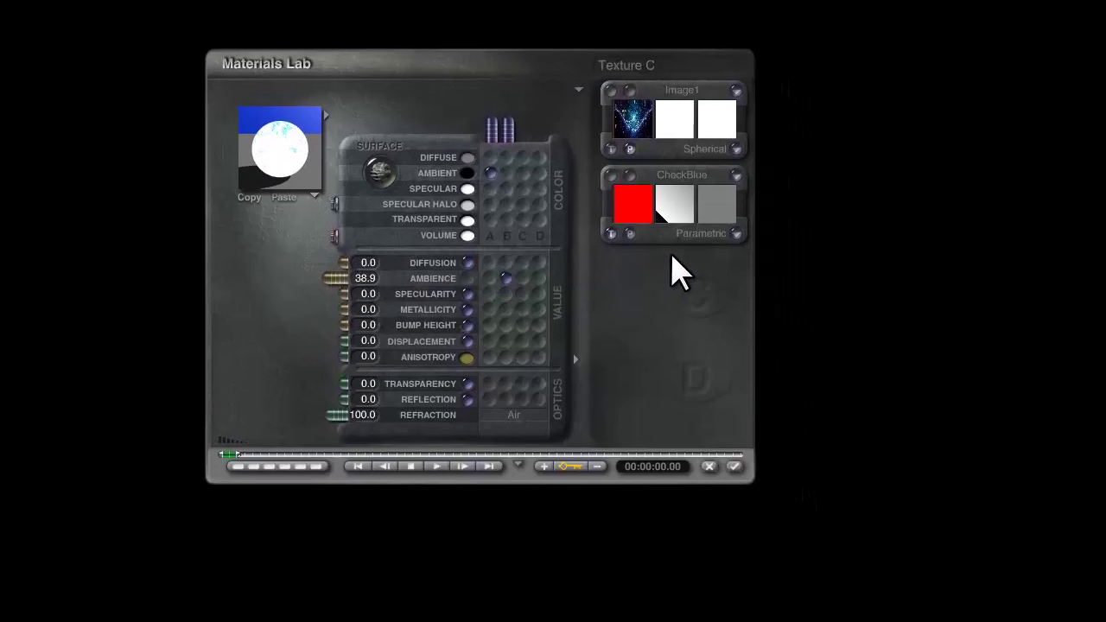
left_click(809, 280)
left_click(914, 530)
left_click(611, 152)
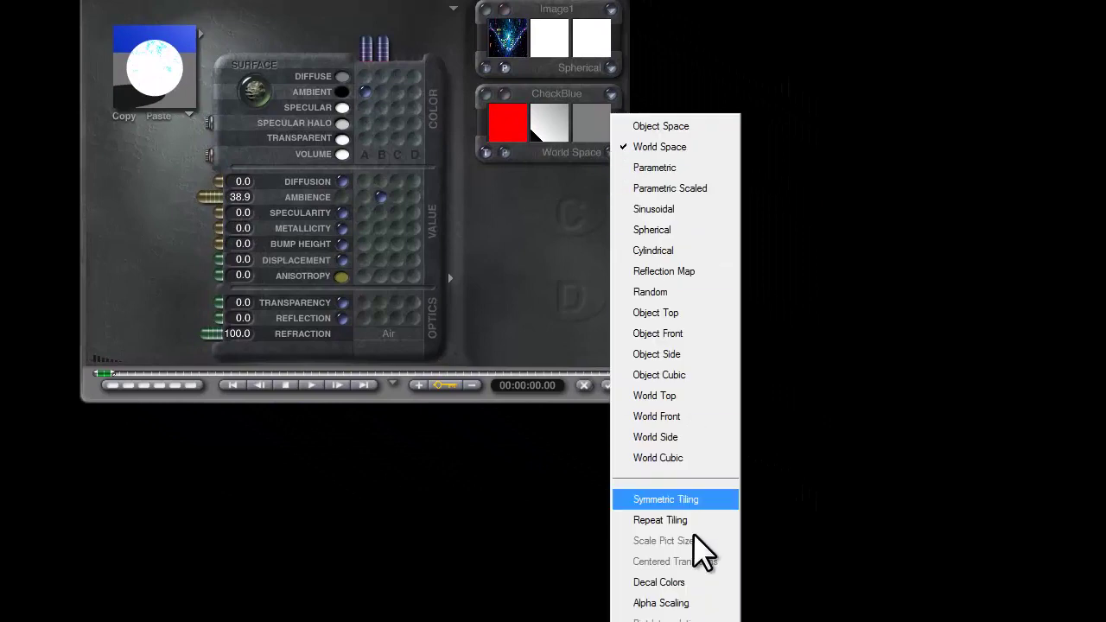
left_click(670, 603)
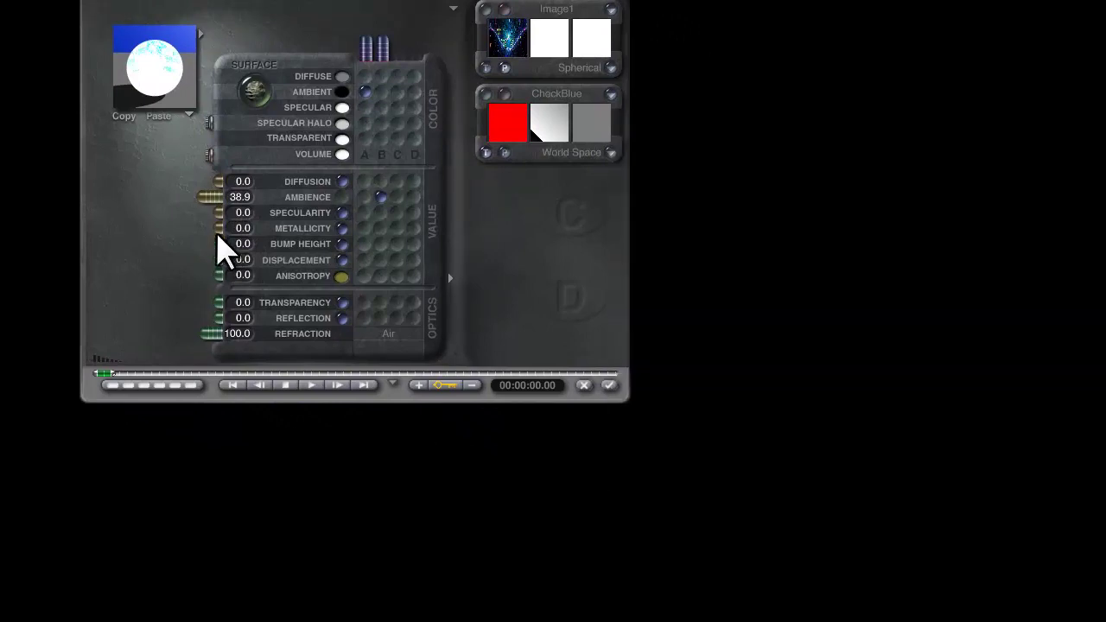
Step: Try an ambience of 1 and preview it, set the ambience to 2, and accept the light material
left_click_drag(217, 197, 242, 198)
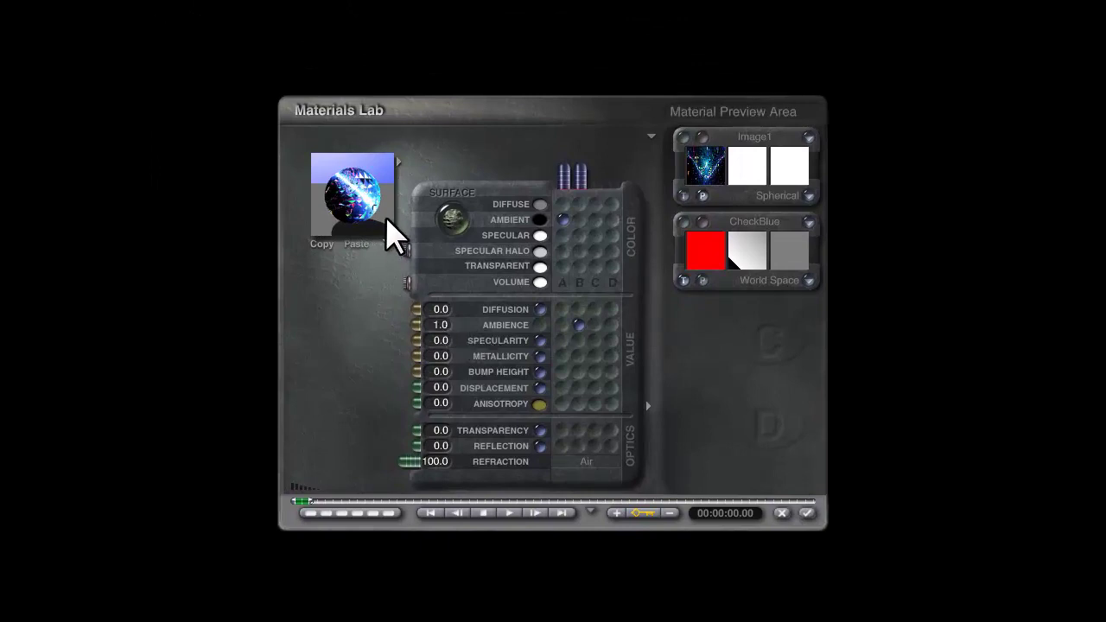
left_click(348, 198)
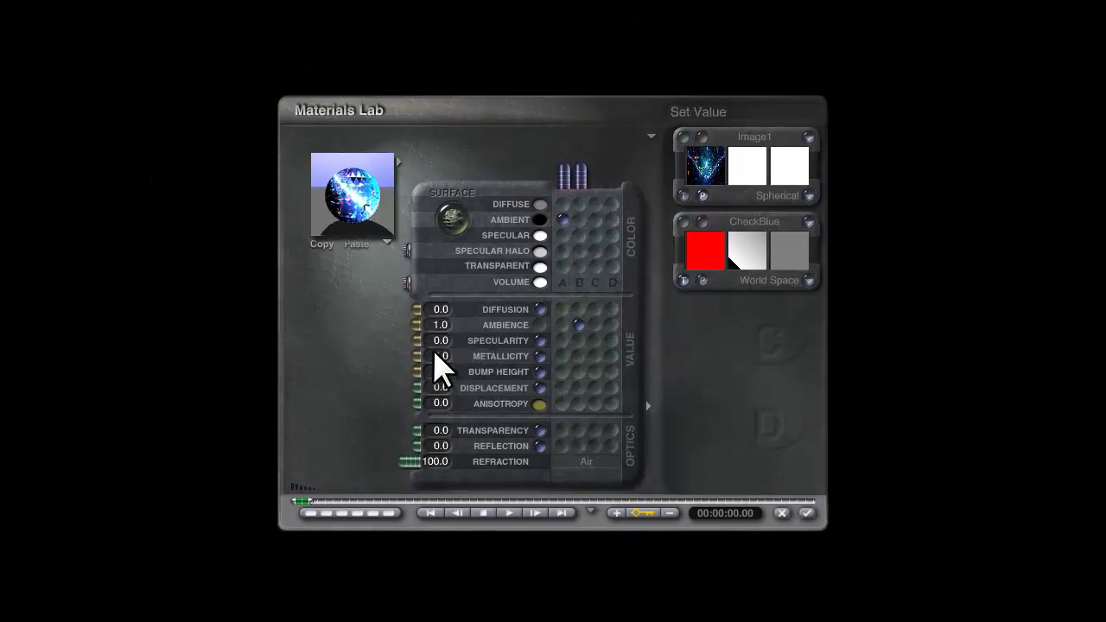
left_click(439, 325)
type("2")
key("Return")
mouse_move(363, 192)
left_mouse_down()
mouse_move(353, 185)
mouse_move(353, 195)
left_mouse_up()
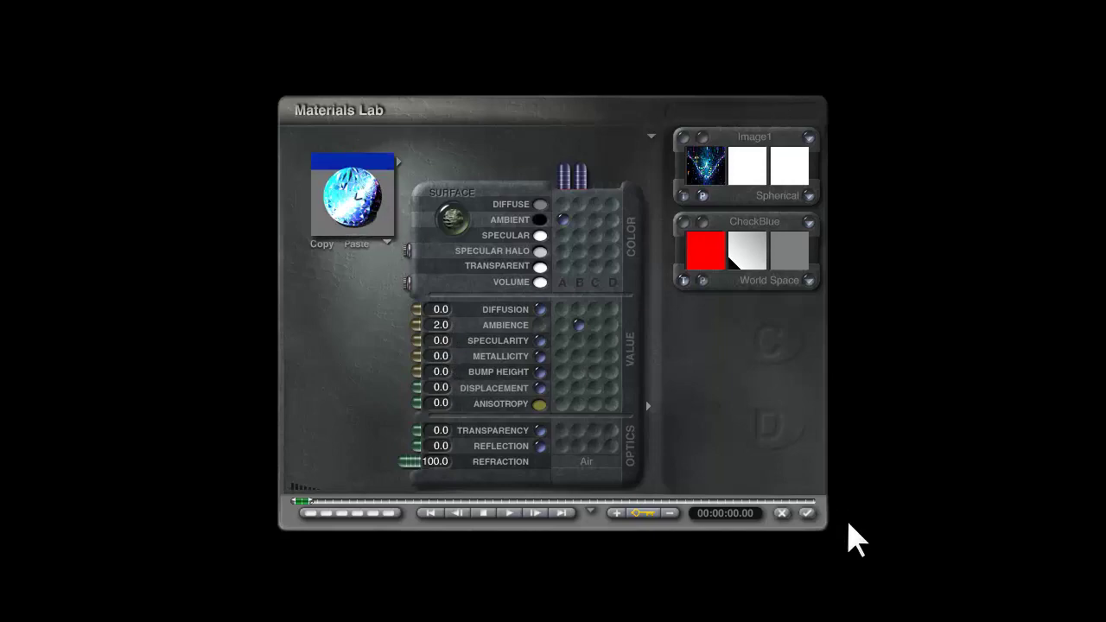
left_click(806, 513)
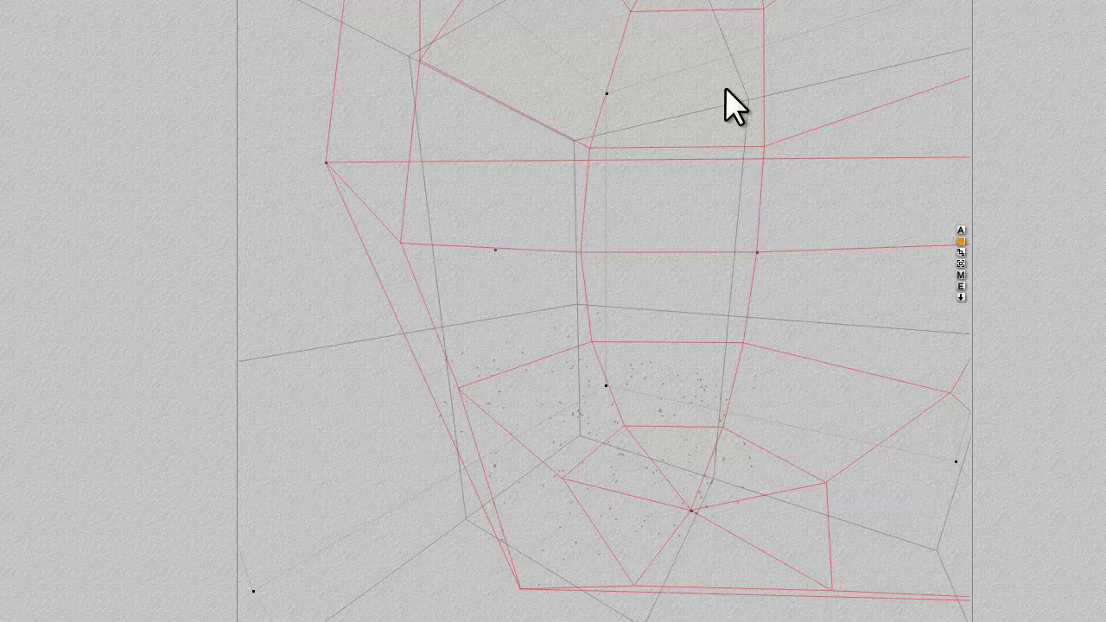
Step: Select Cube 1 from the overlapping objects and check the rotation values in its object attributes
right_click(697, 86)
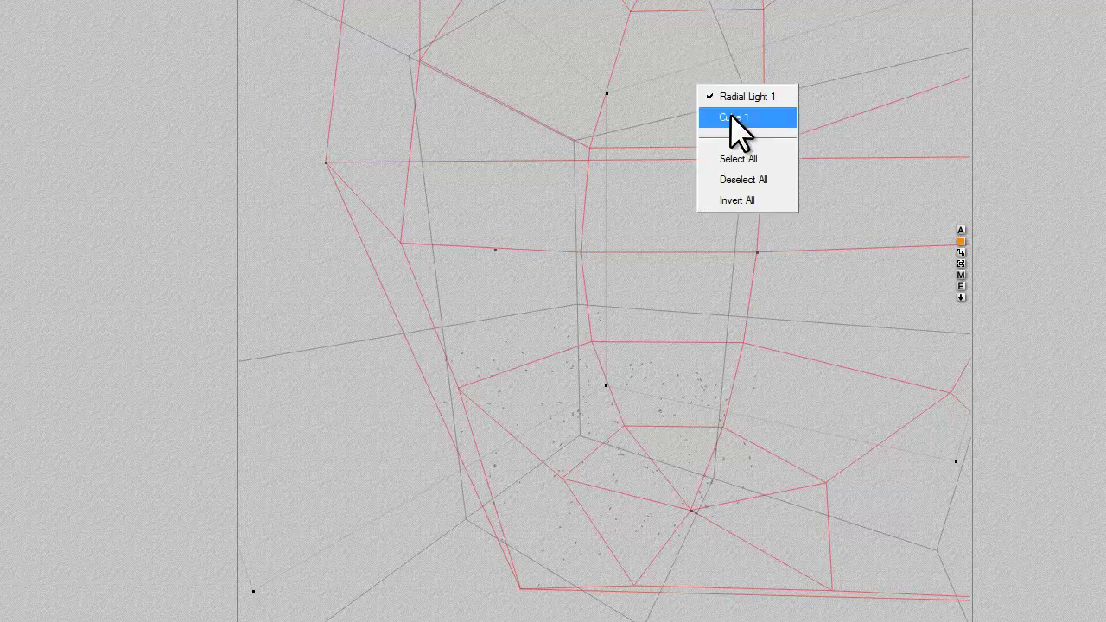
left_click(733, 118)
left_click(959, 480)
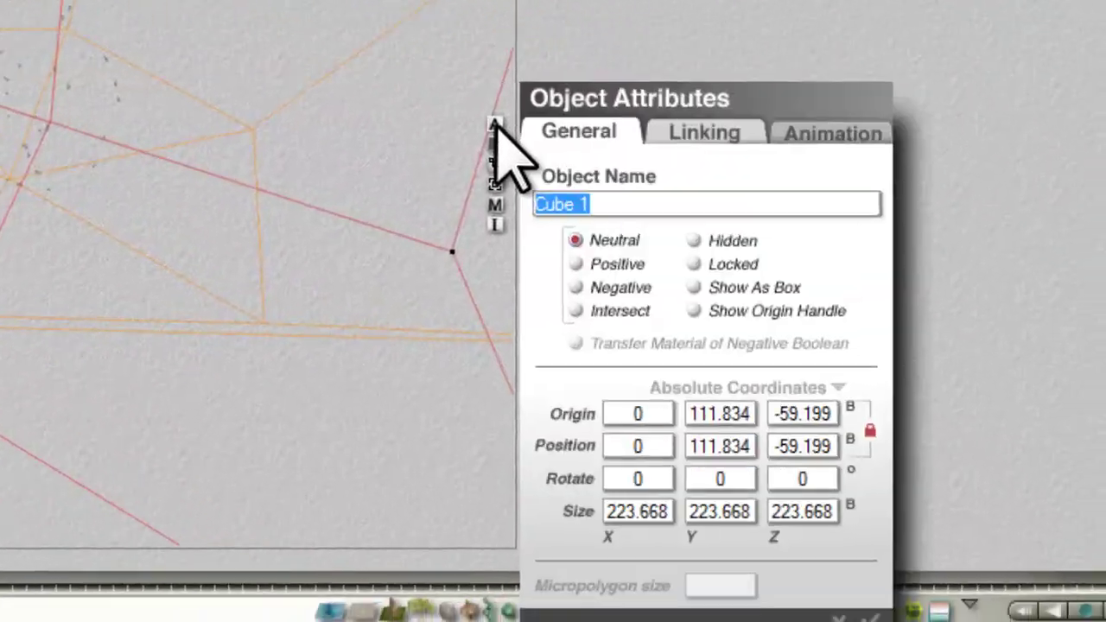
left_click(789, 476)
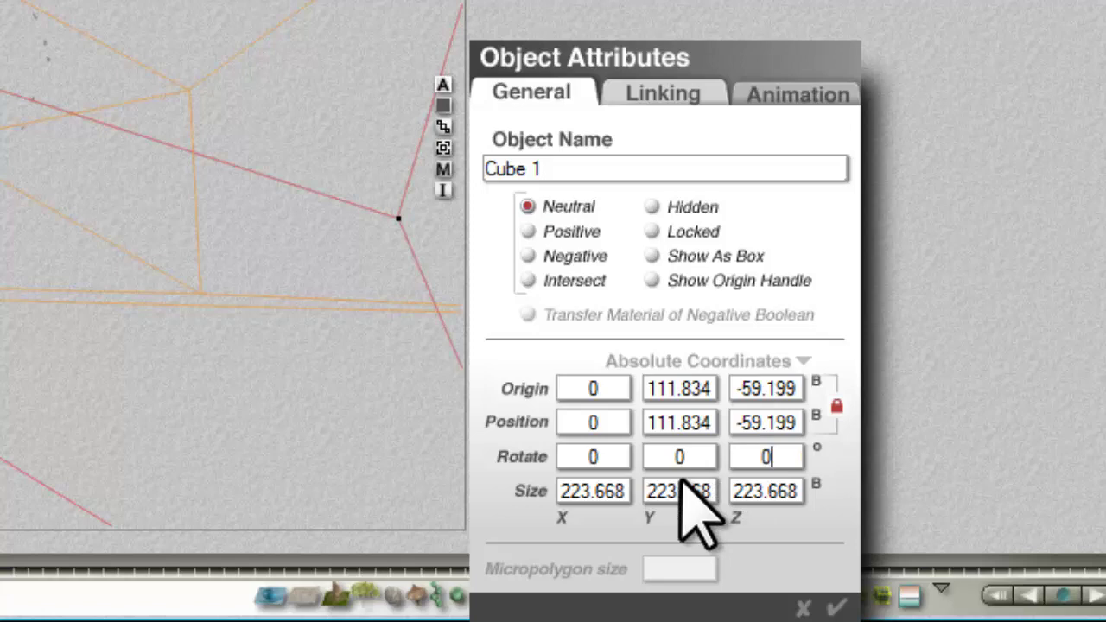
key("Return")
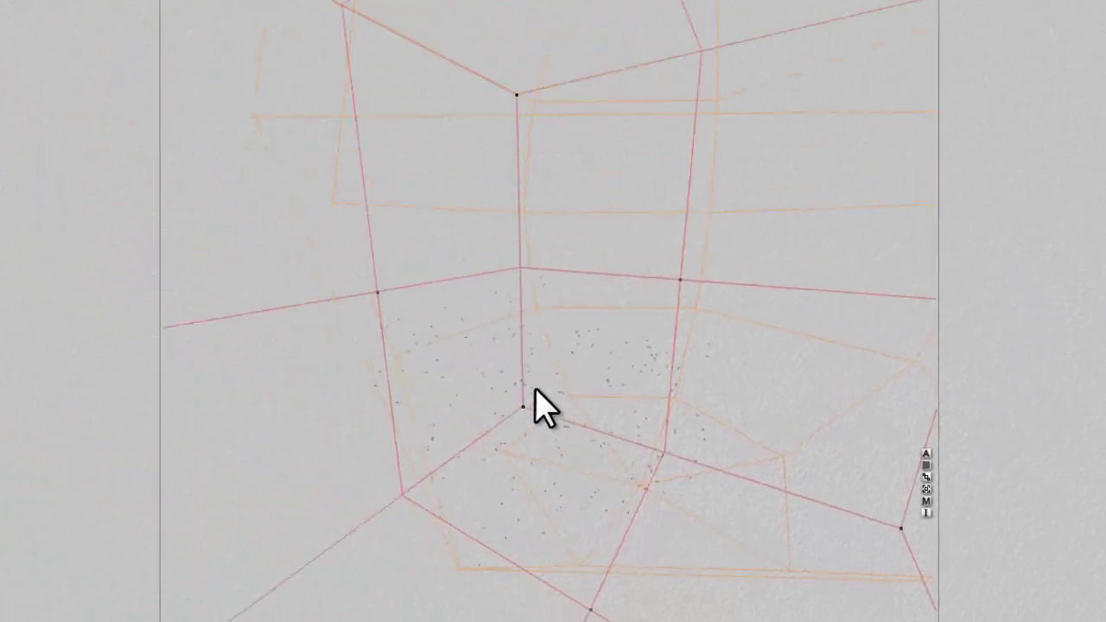
left_click(753, 365, "ctrl")
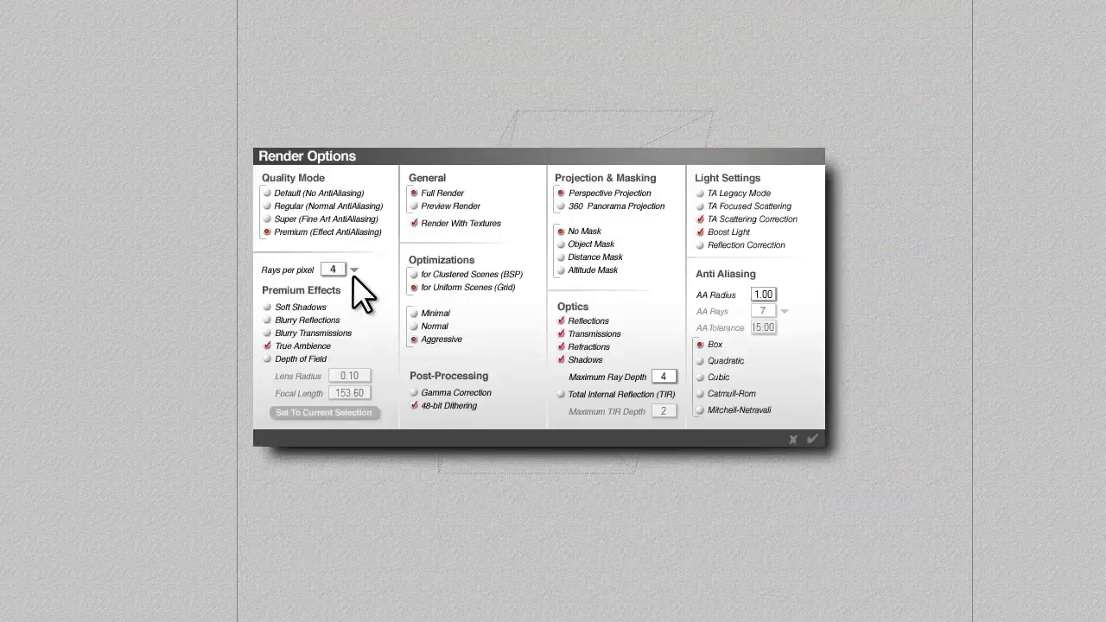
Step: Set the rays per pixel to 36 and the radial light material's ambience to 4, accepting the material
left_click(354, 271)
left_click(382, 345)
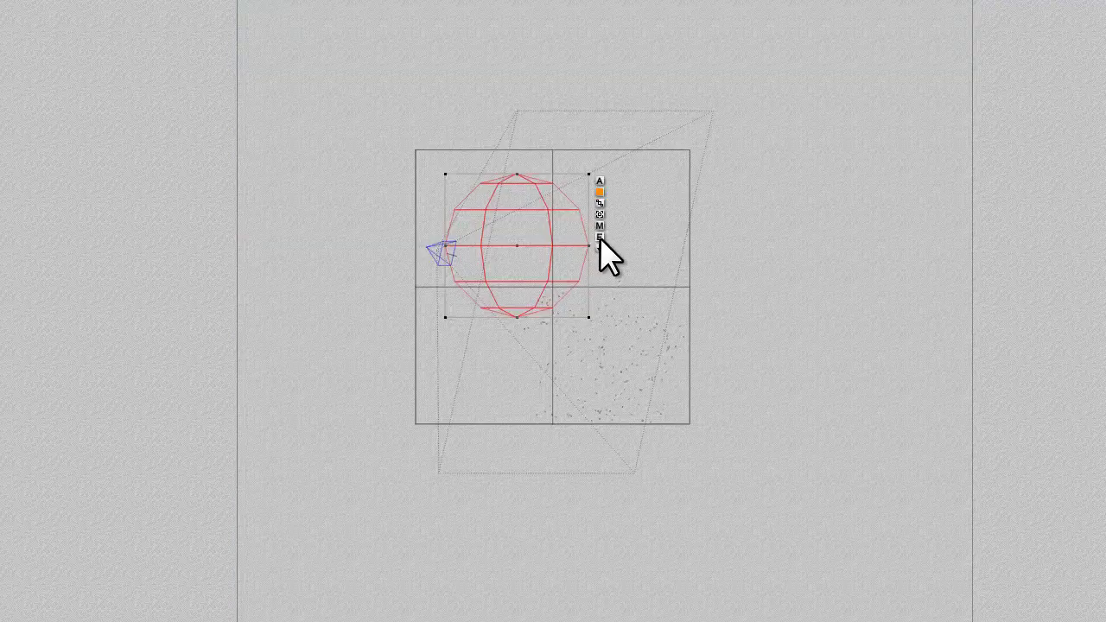
left_click(600, 237)
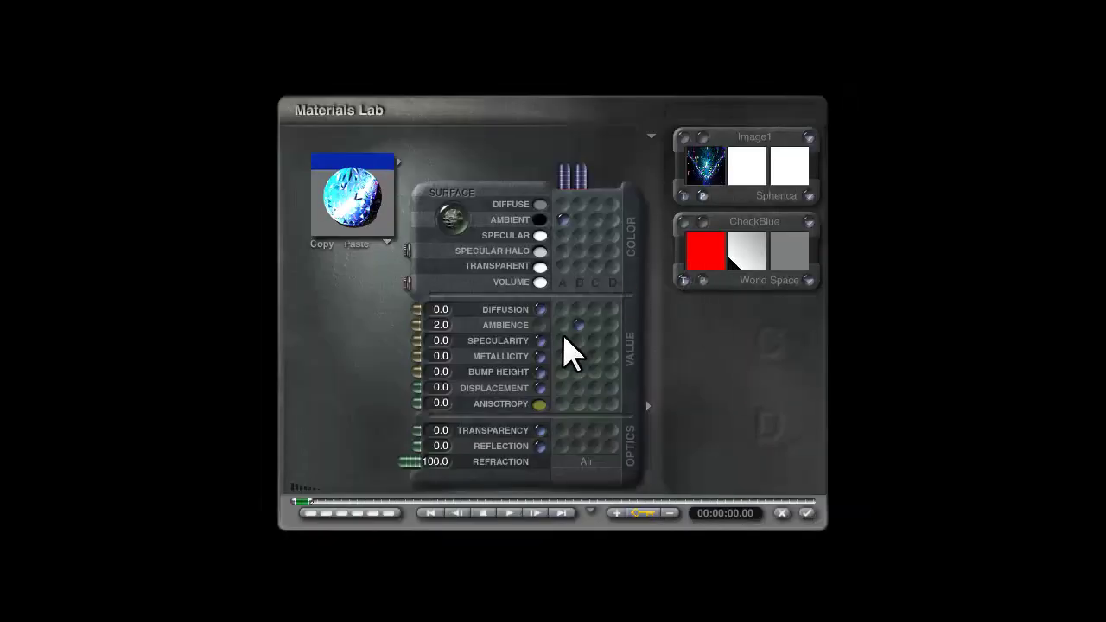
left_click(435, 326)
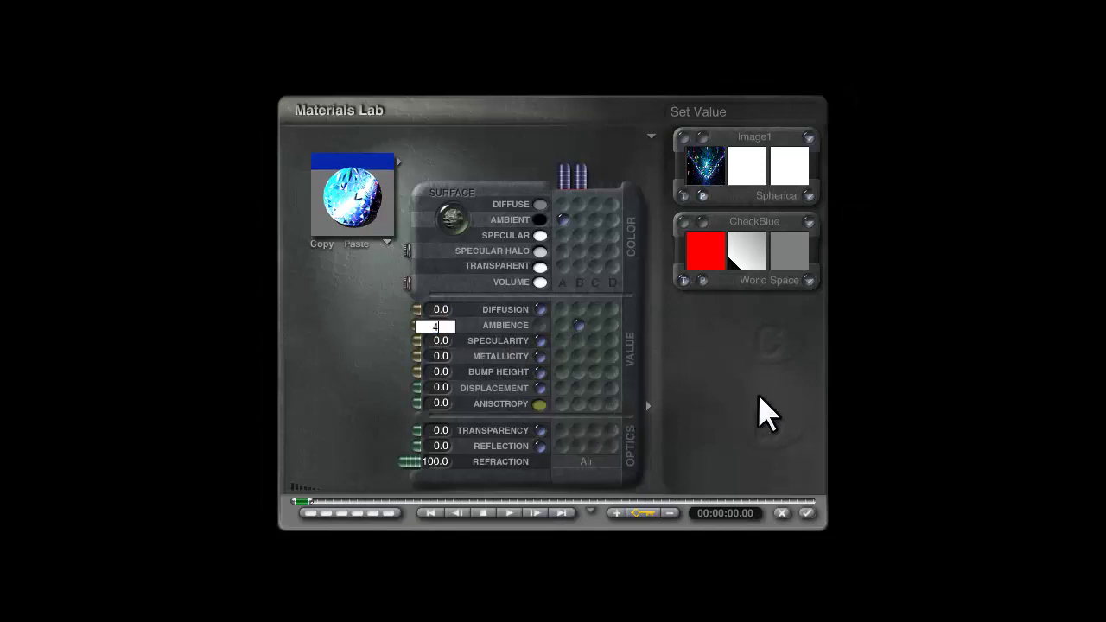
key("Return")
left_click(807, 513)
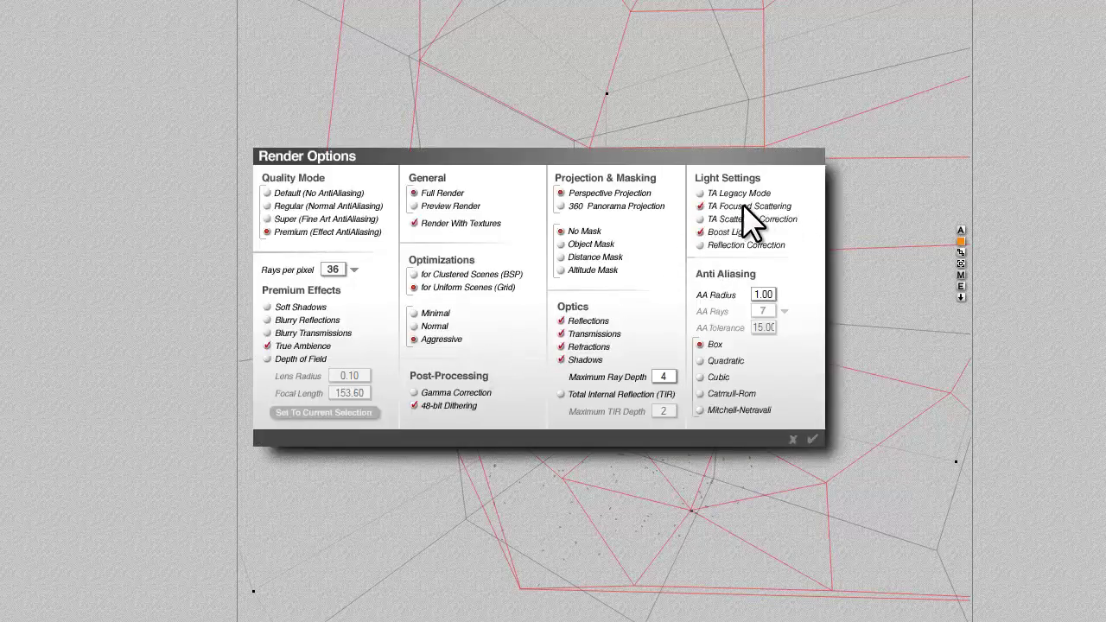
Step: Render the scene with TA Focused Scattering and switch the light setting back to TA Scattering Correction
left_click(813, 439)
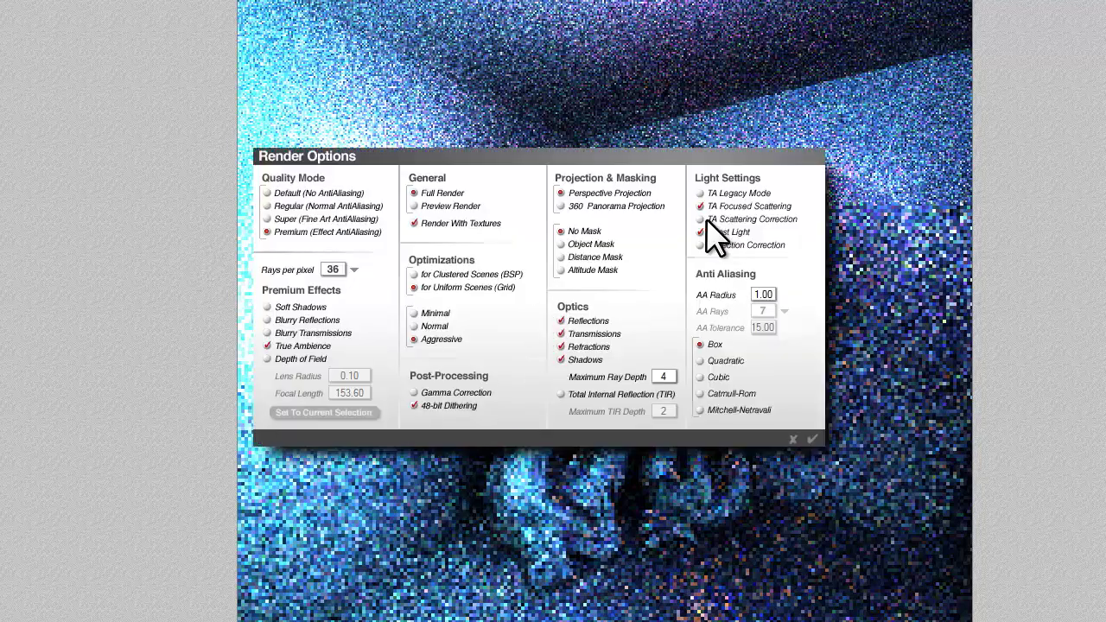
left_click(813, 438)
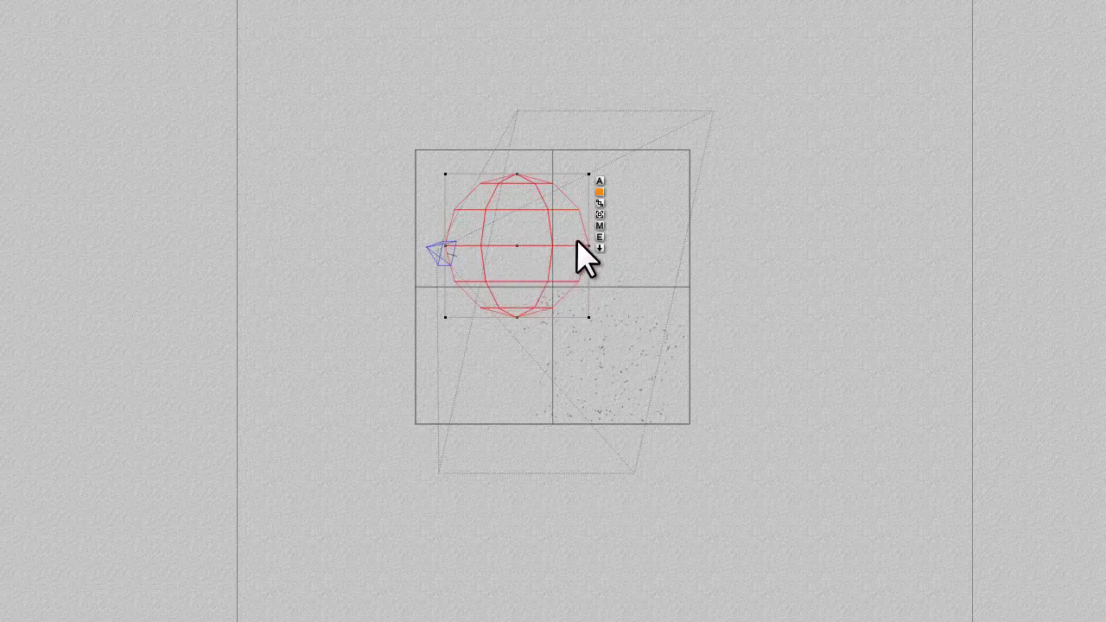
Step: Set the diffuse color of the radial light's material to white by raising red, green and blue to maximum
left_click(599, 226)
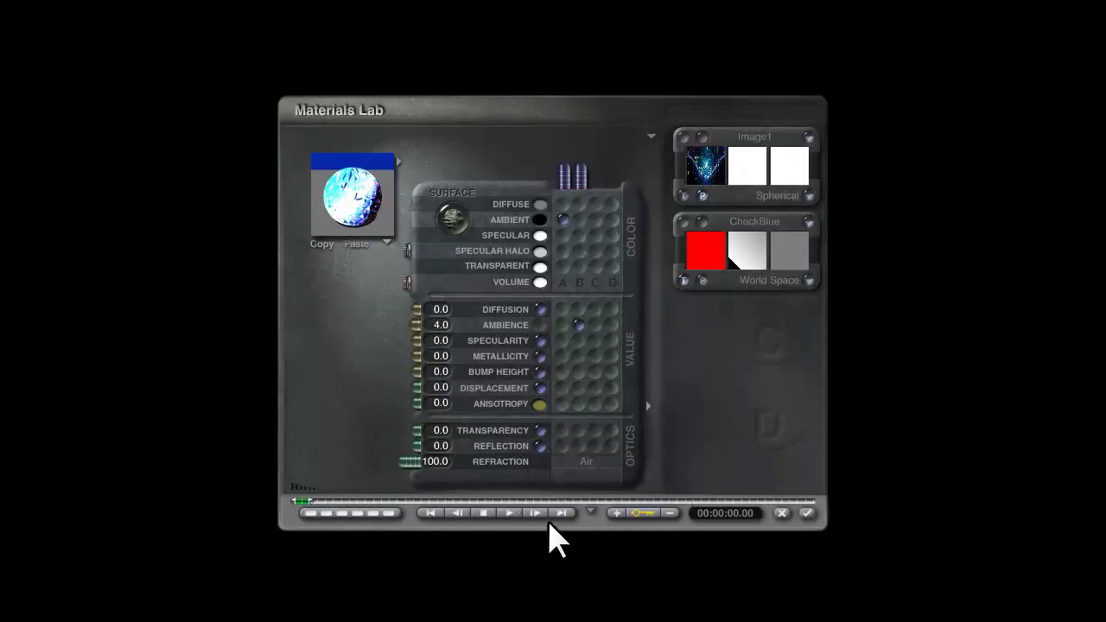
left_click(540, 204)
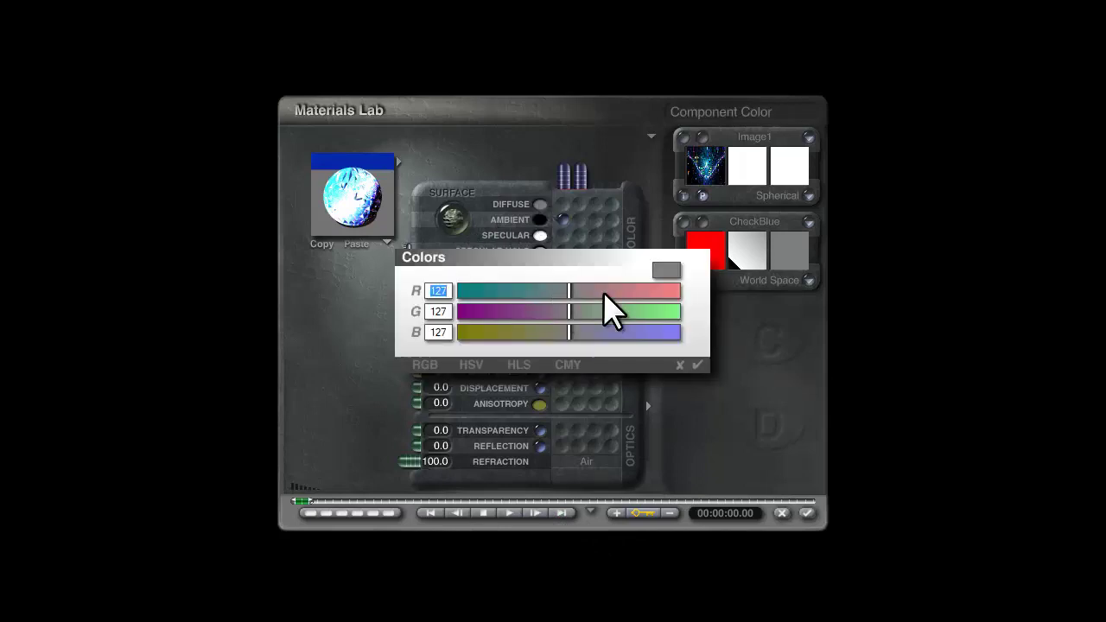
left_click_drag(604, 293, 698, 303)
left_click_drag(621, 316, 722, 315)
left_click_drag(638, 338, 744, 338)
left_click(696, 363)
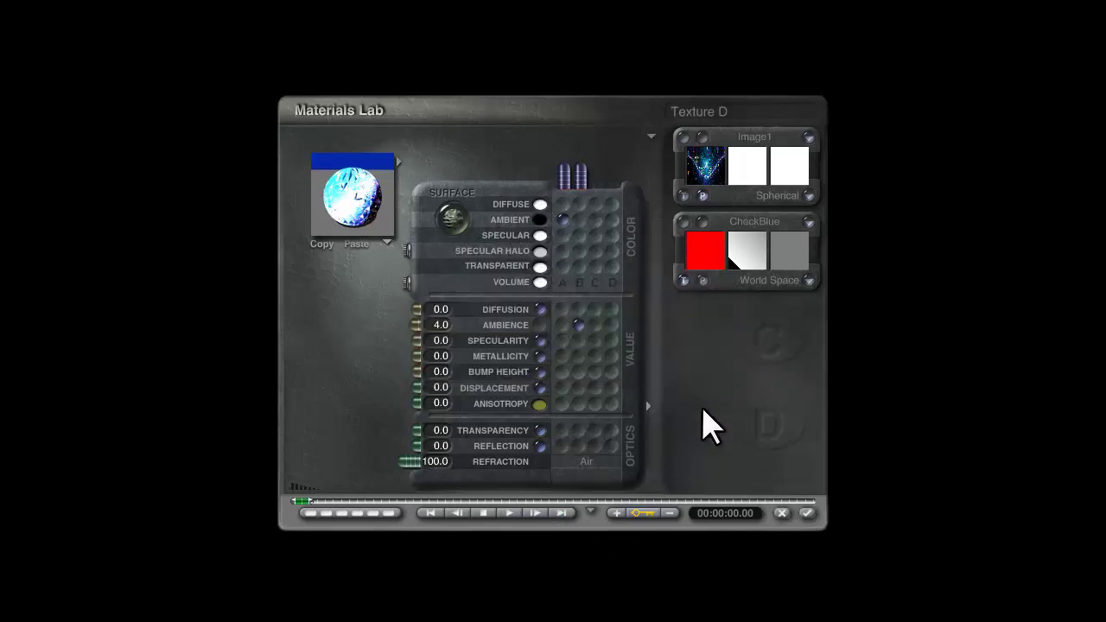
Step: Set the light material's transparency to 100 and its ambience to 2, and accept the material
left_click_drag(403, 430, 277, 432)
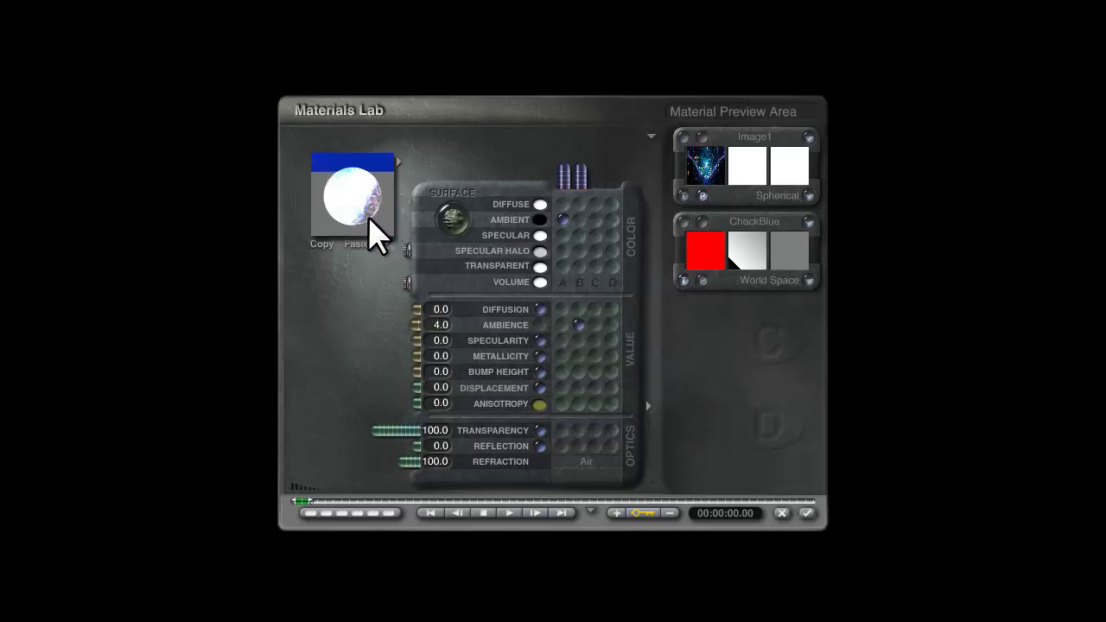
mouse_move(368, 216)
left_click(441, 324)
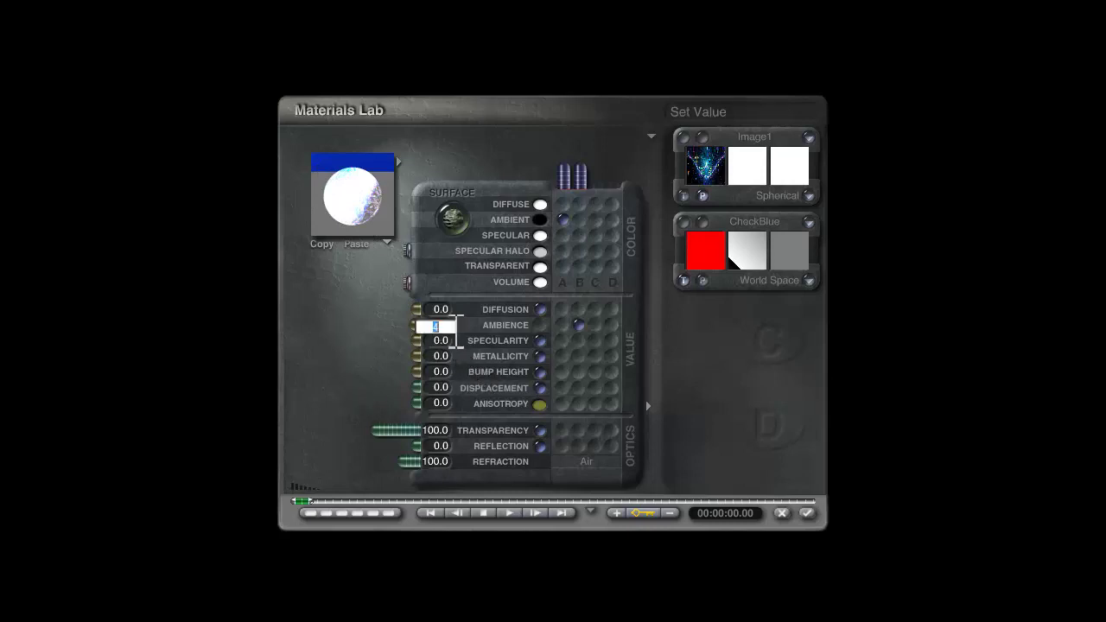
type("2")
key("Return")
left_click(806, 513)
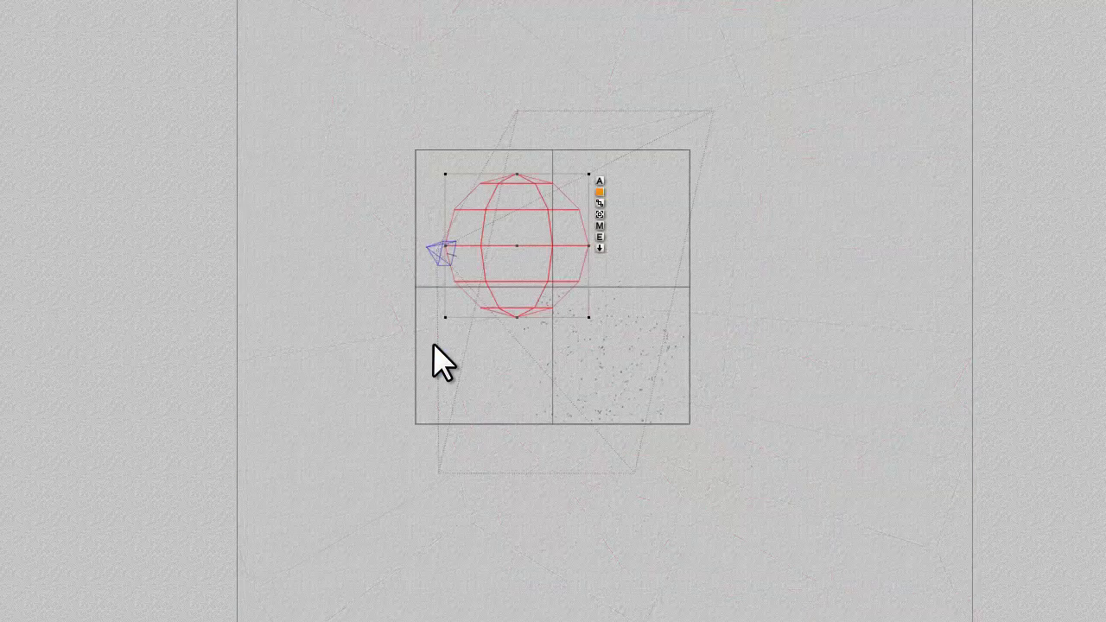
Step: Set the refraction of the radial light's material to 300 and rotate the material preview
left_click(599, 226)
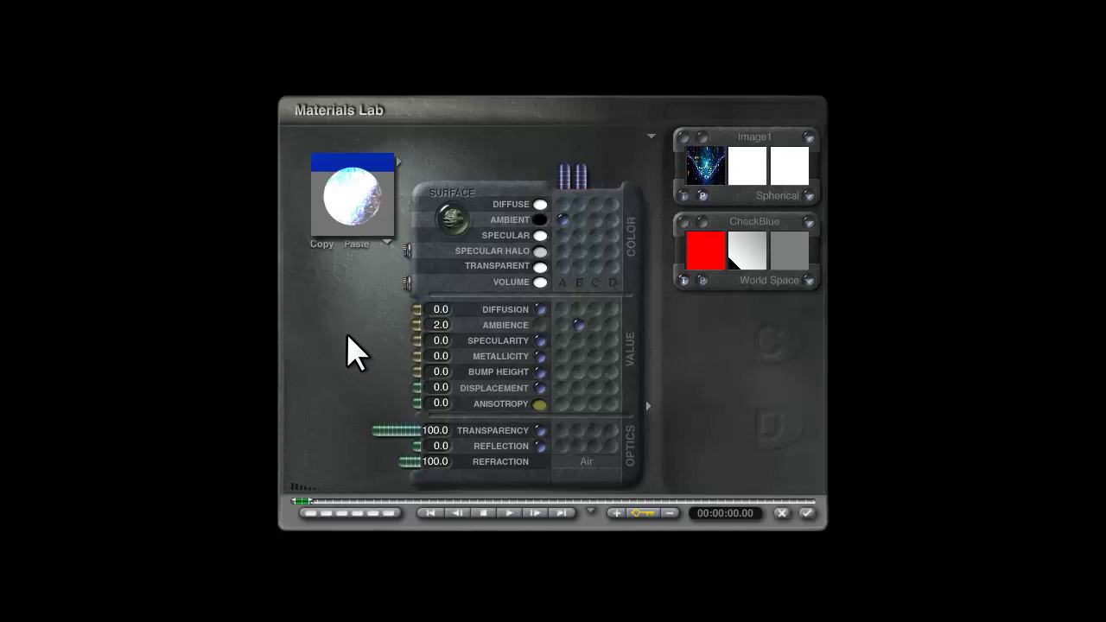
left_click_drag(406, 462, 320, 484)
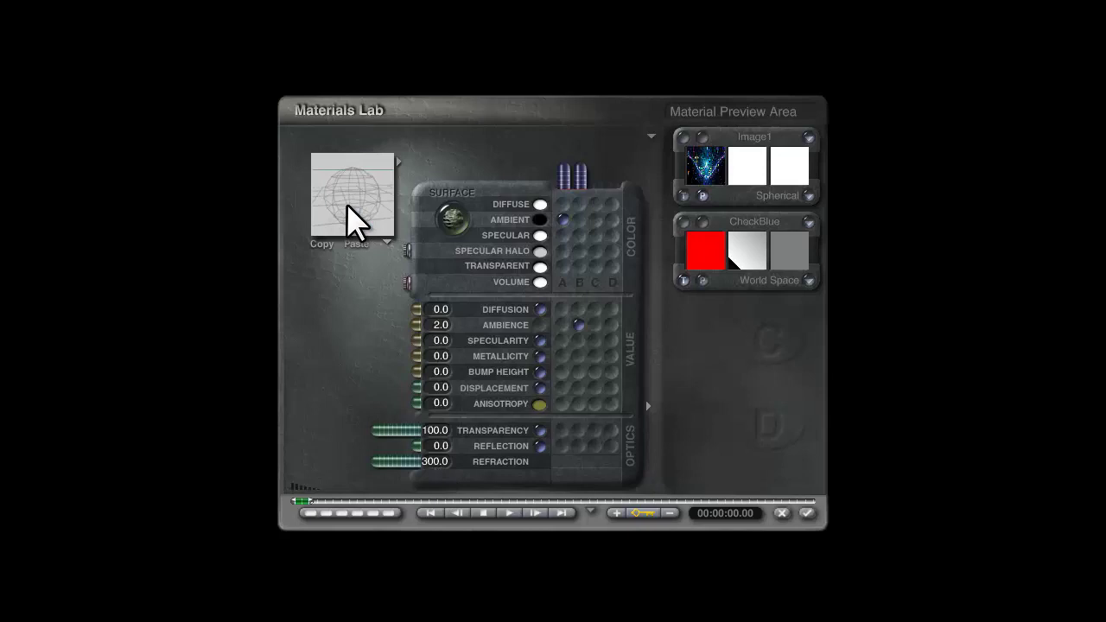
left_click_drag(347, 205, 351, 185)
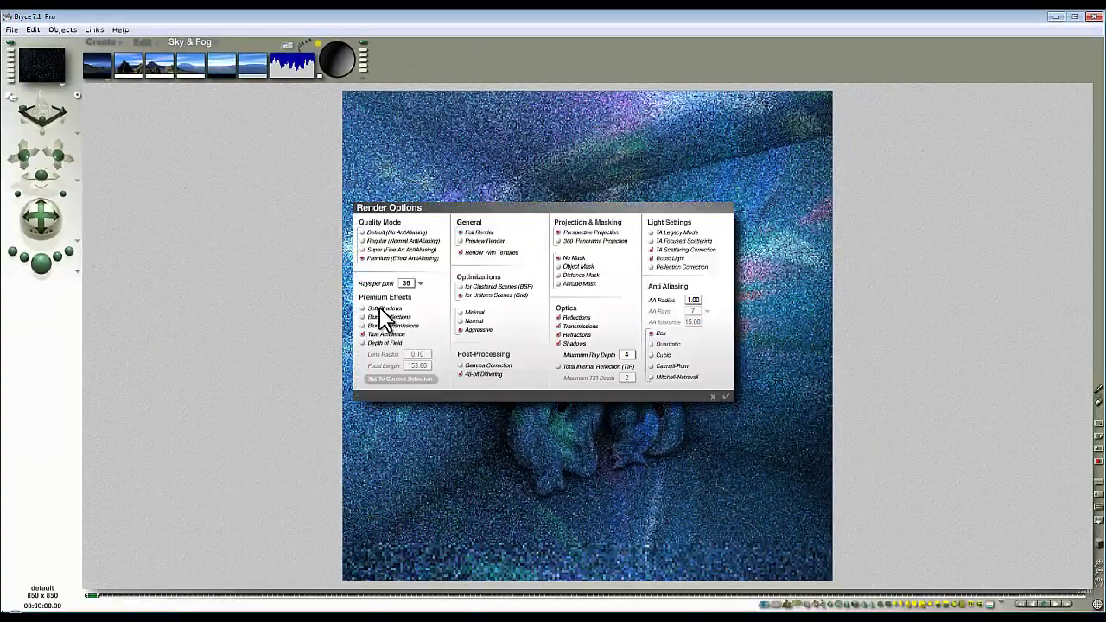
Step: Raise the rays per pixel above 36 in the render options and accept them
left_click(420, 284)
left_click(438, 377)
left_click(726, 396)
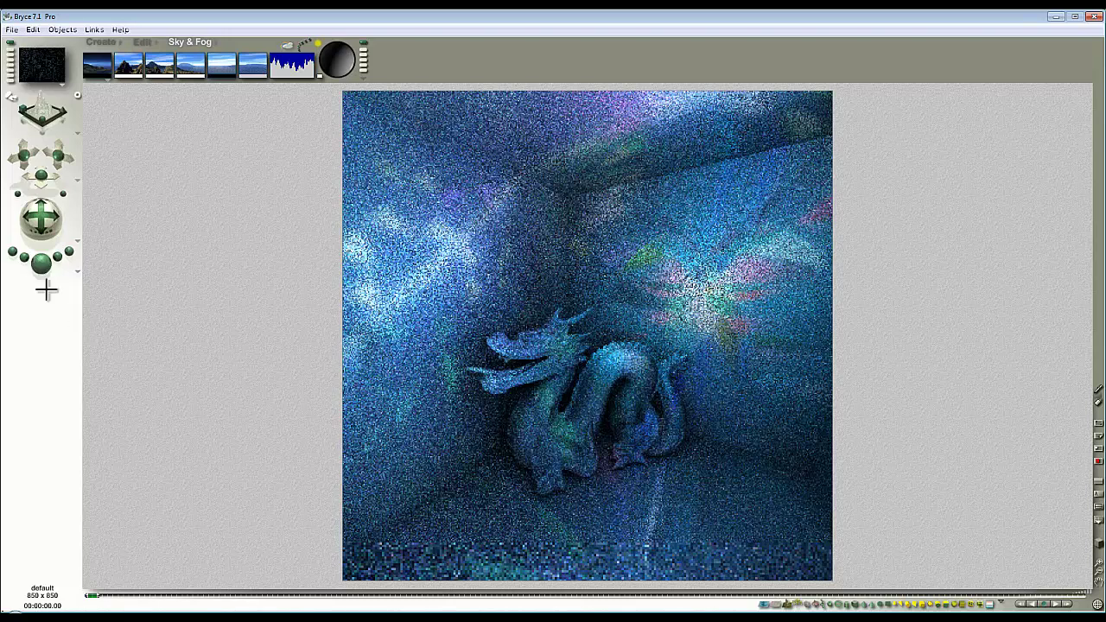